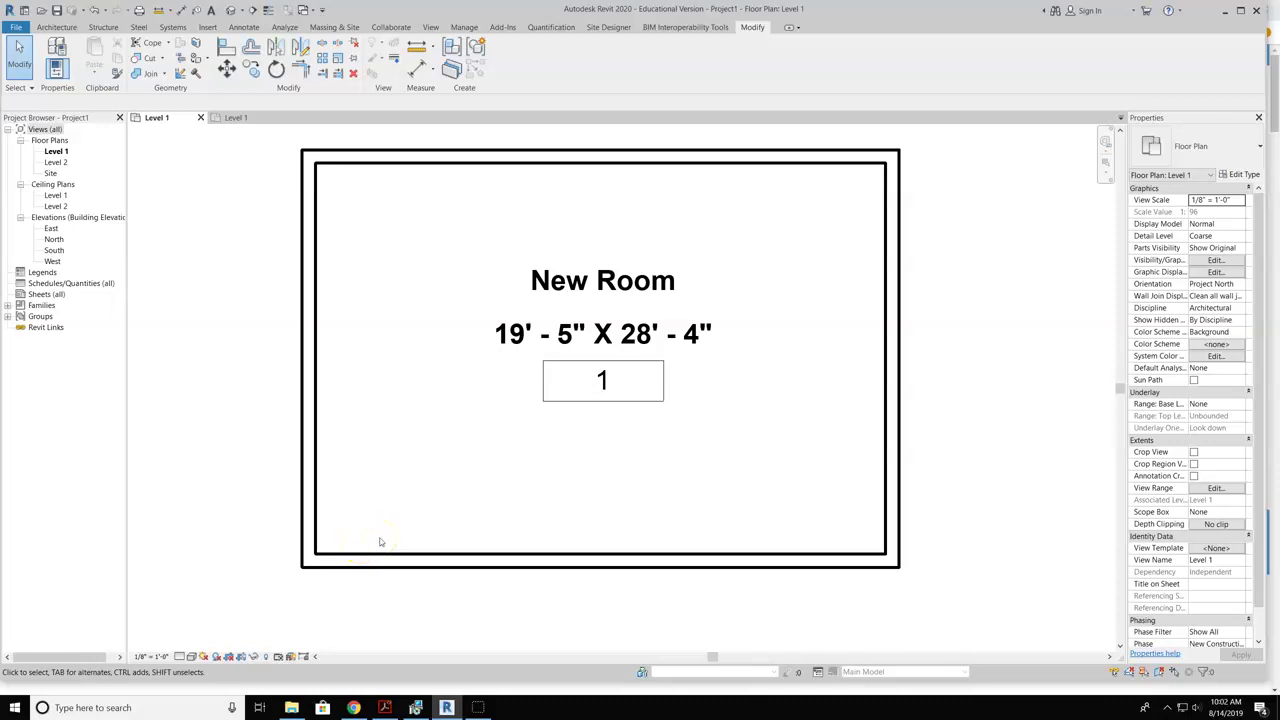
Check the room tag, then delete Room 2 from Project2's Level 1 plan
click(555, 356)
click(549, 353)
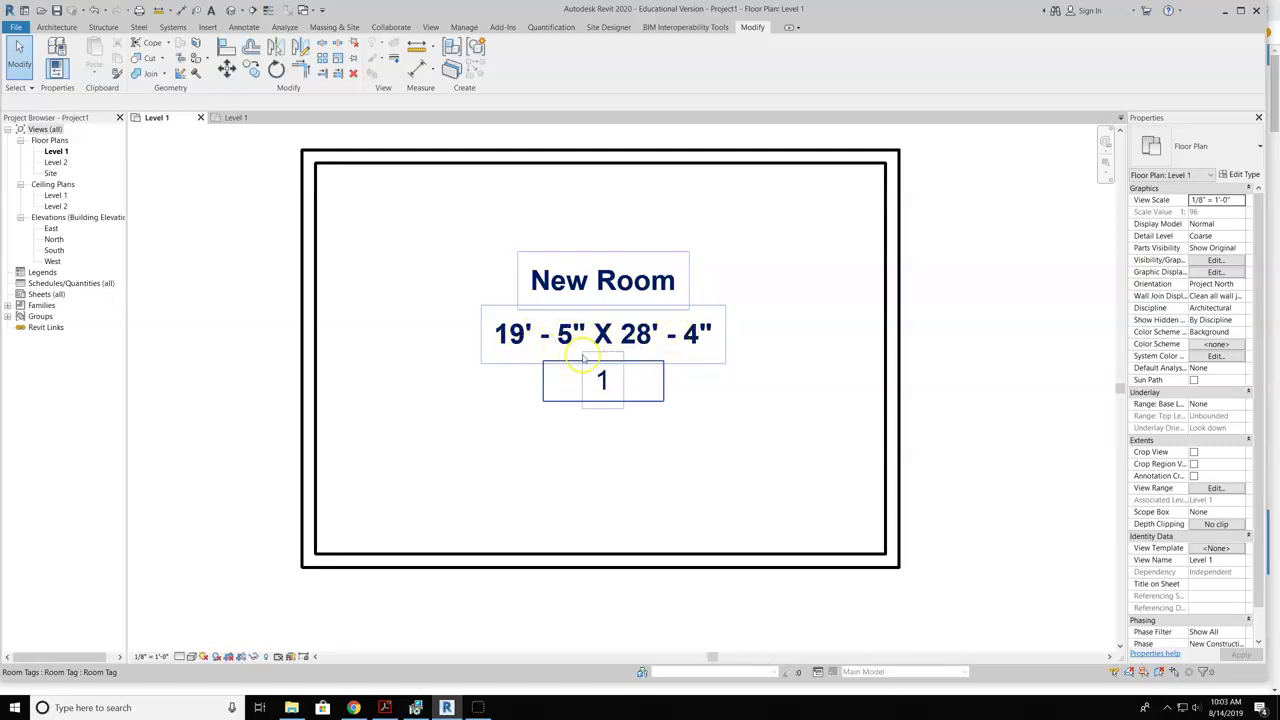
click(363, 220)
click(228, 118)
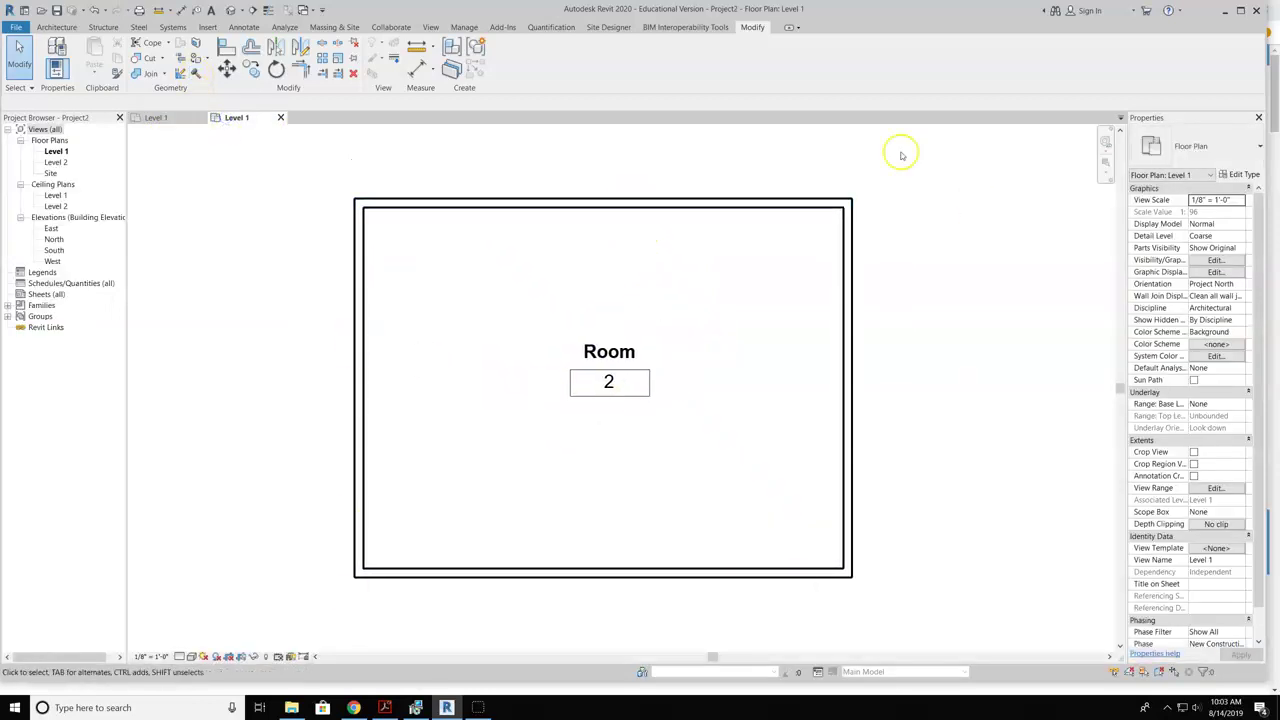
click(628, 336)
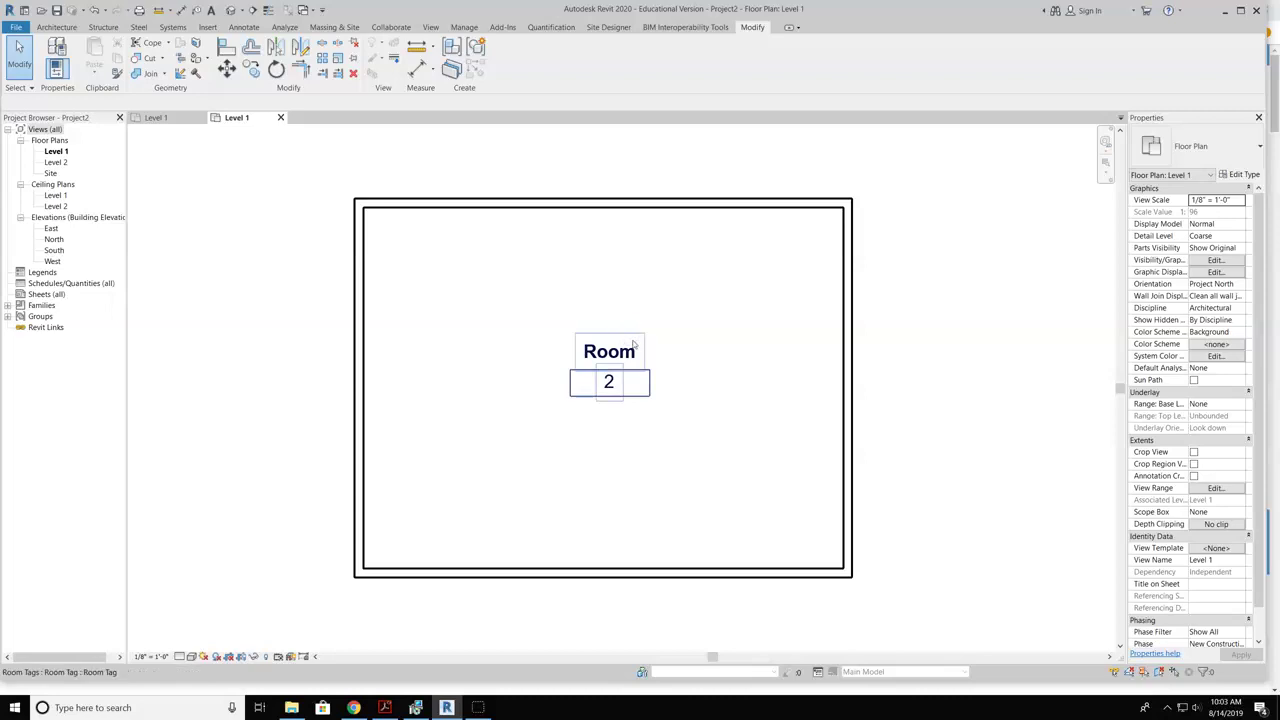
key(Delete)
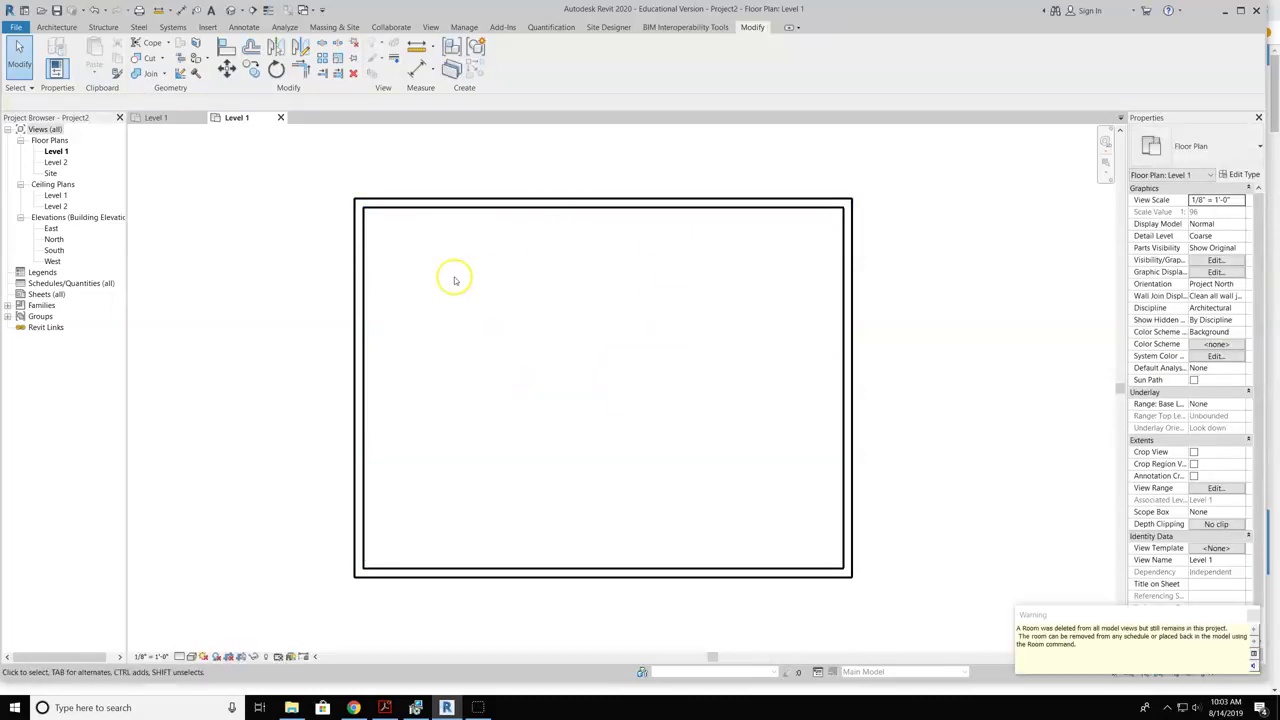
Place a new room numbered 3 inside Project2's walls using Architecture > Room
click(55, 28)
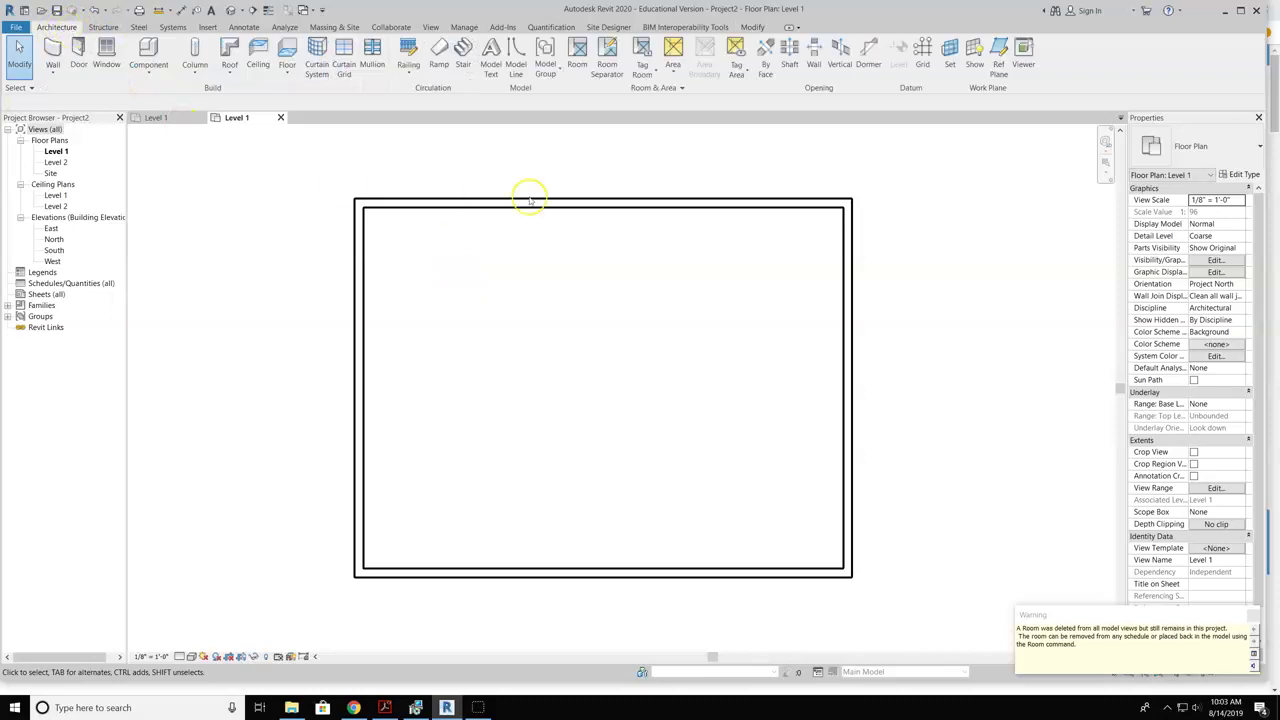
click(580, 68)
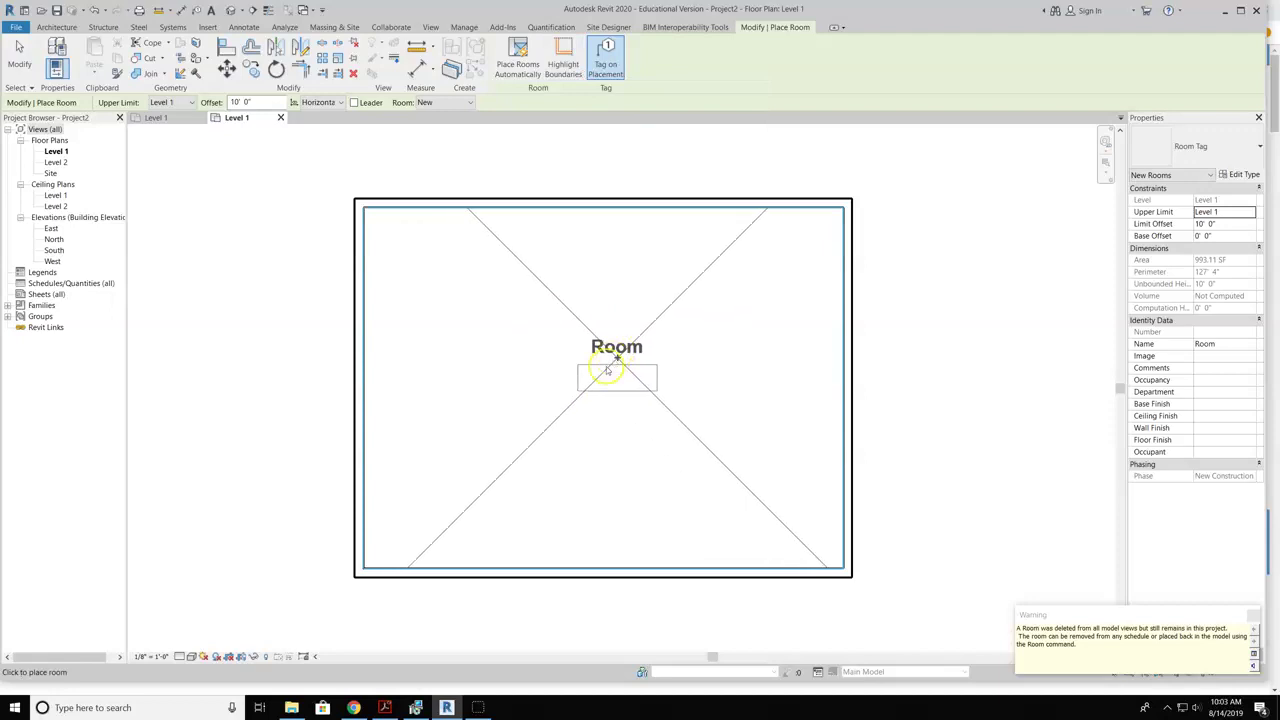
click(617, 370)
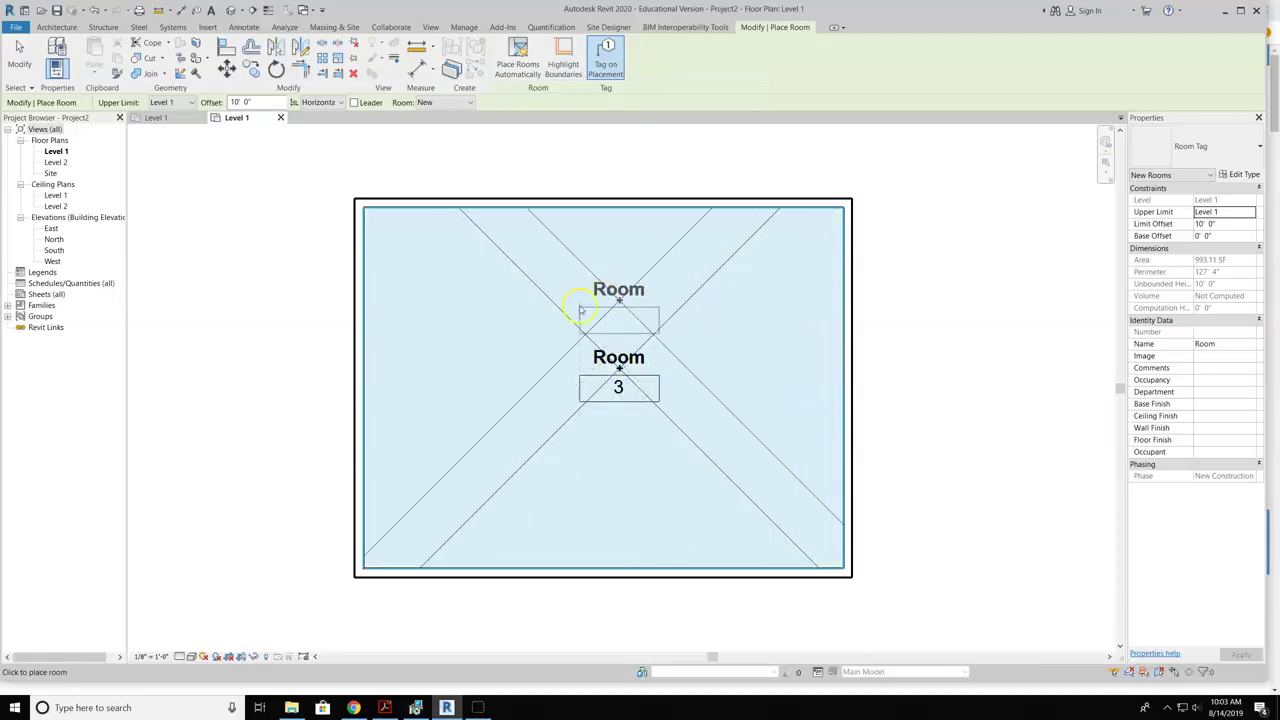
key(Escape)
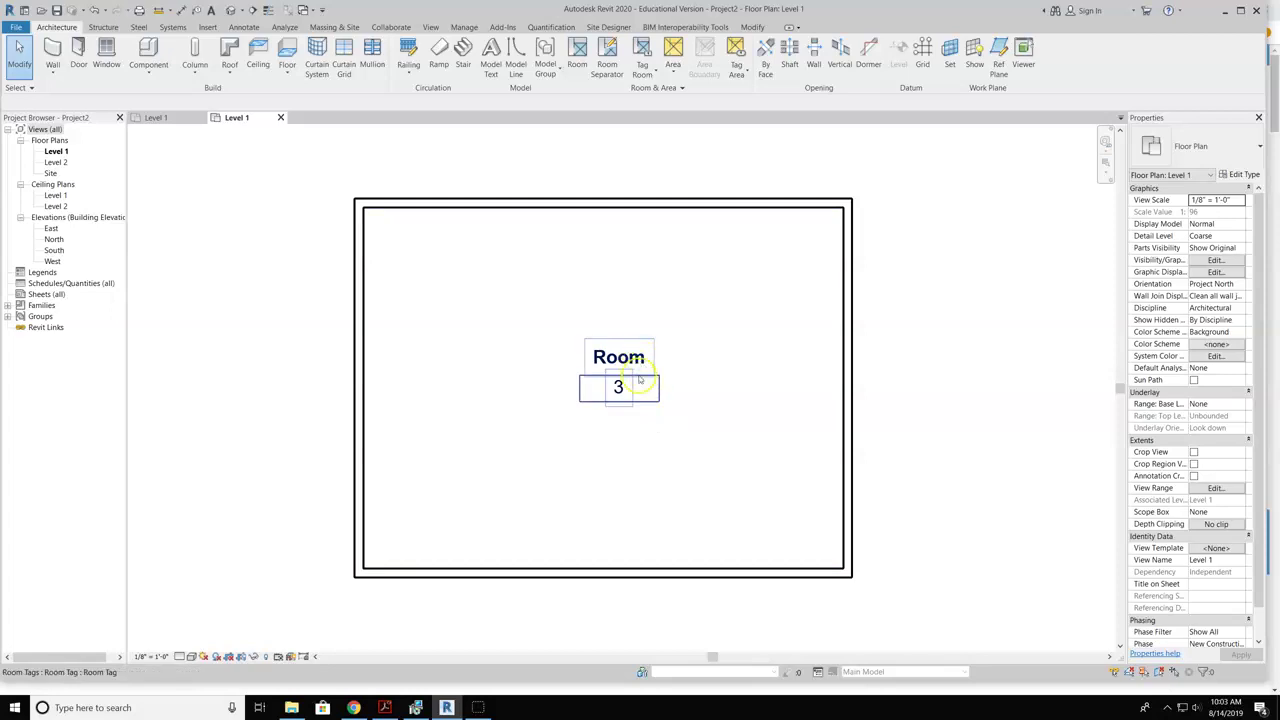
scroll(648, 381, down, 1)
scroll(647, 379, up, 2)
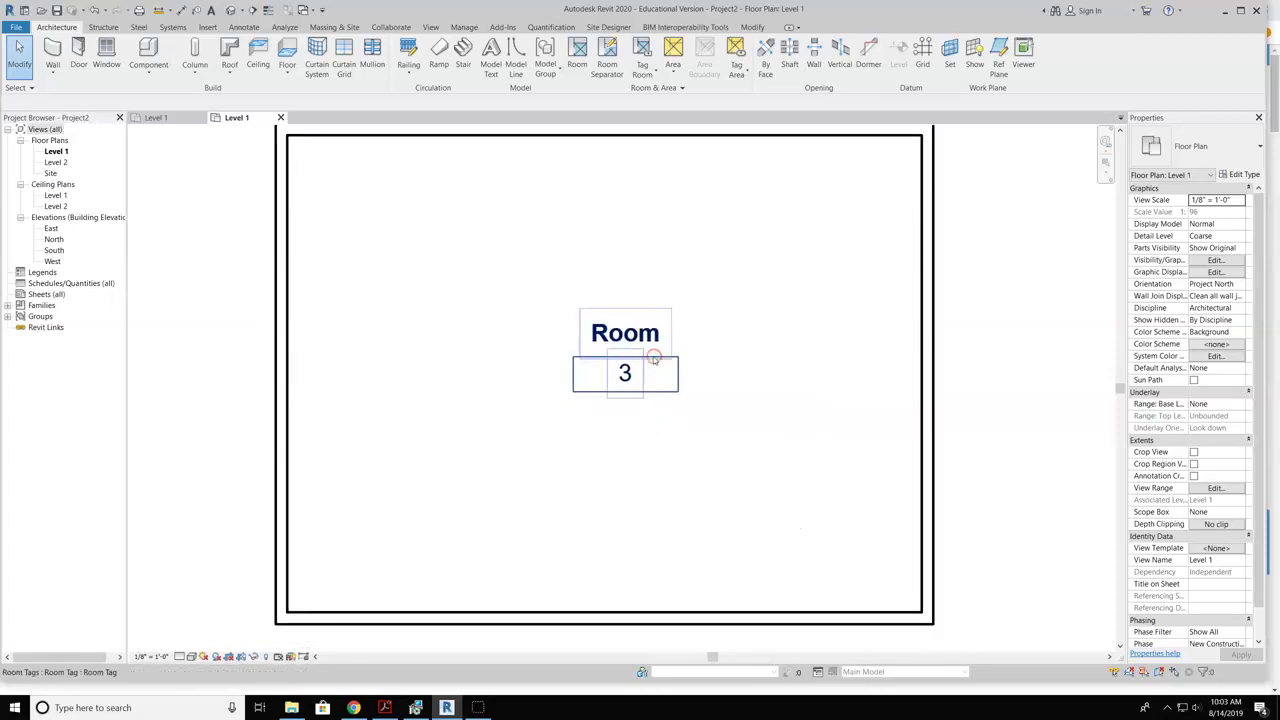
click(655, 350)
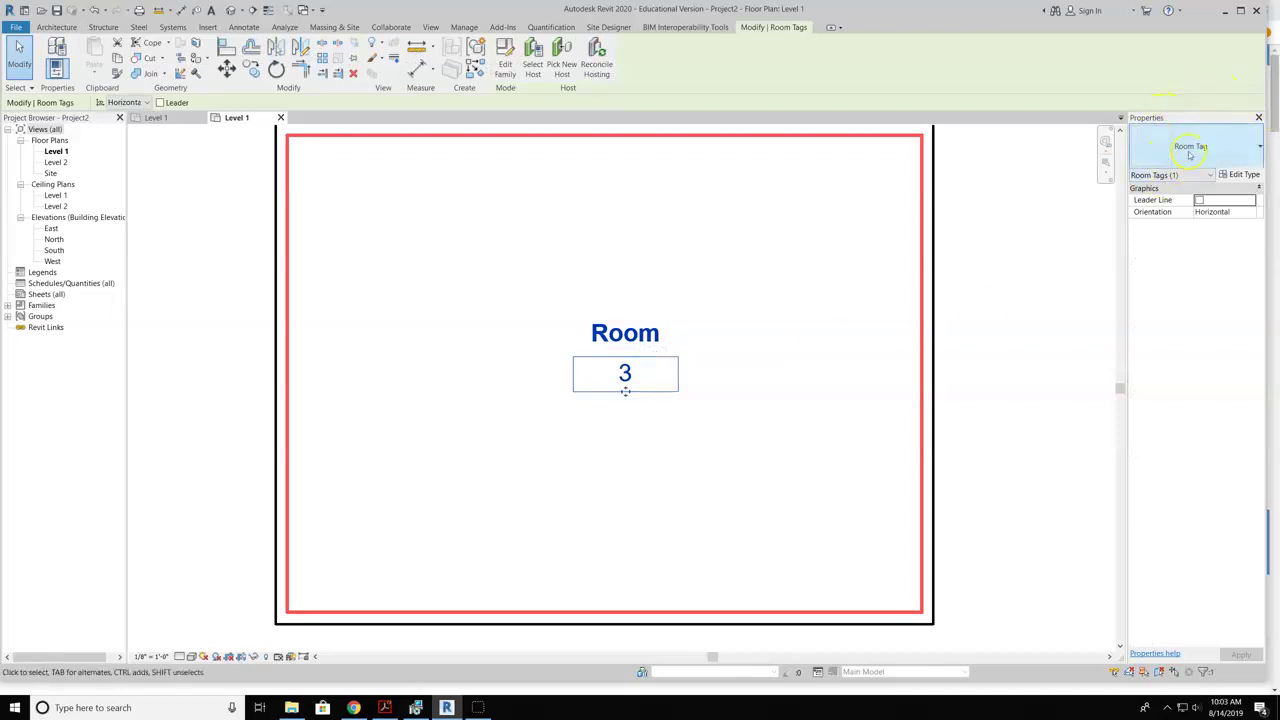
click(1240, 175)
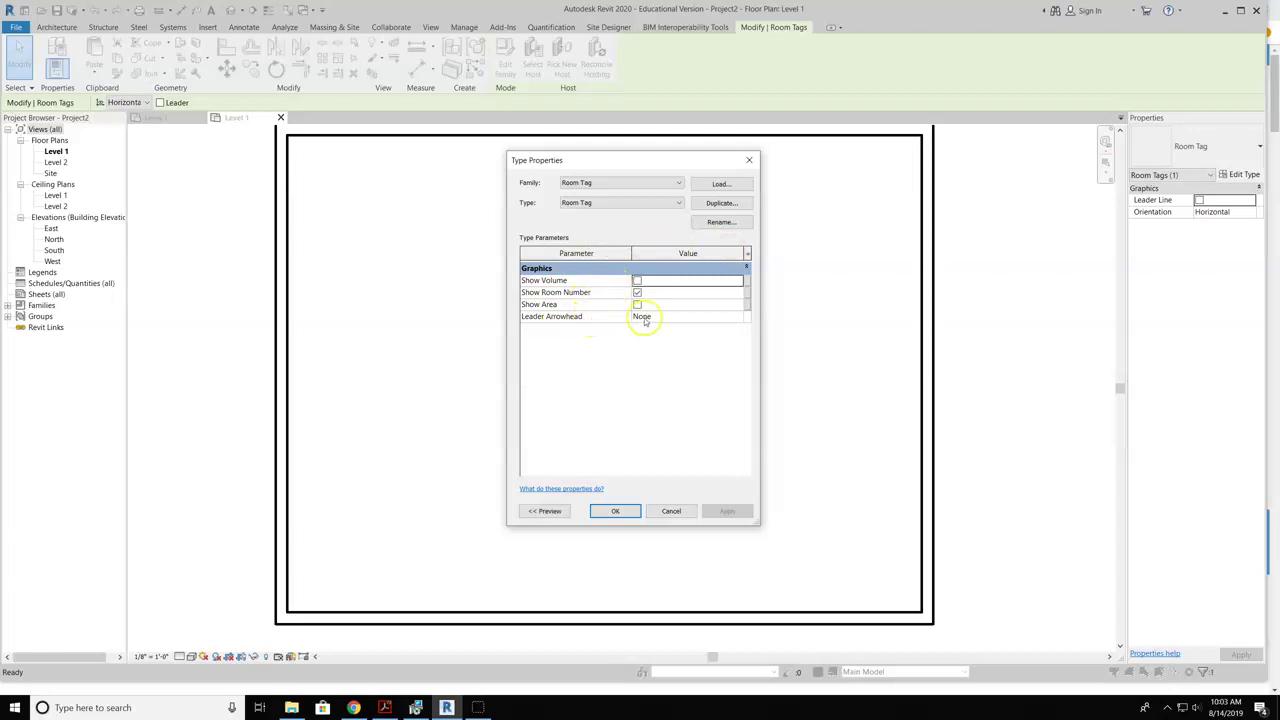
click(618, 512)
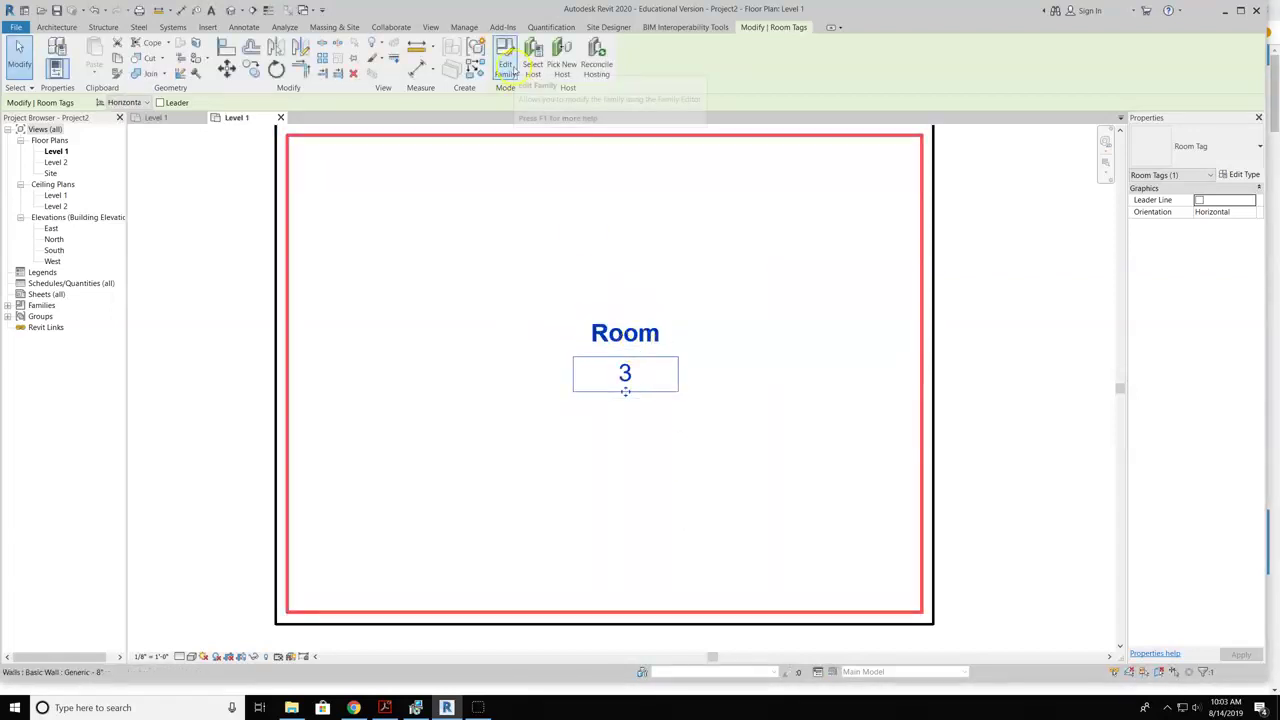
click(507, 66)
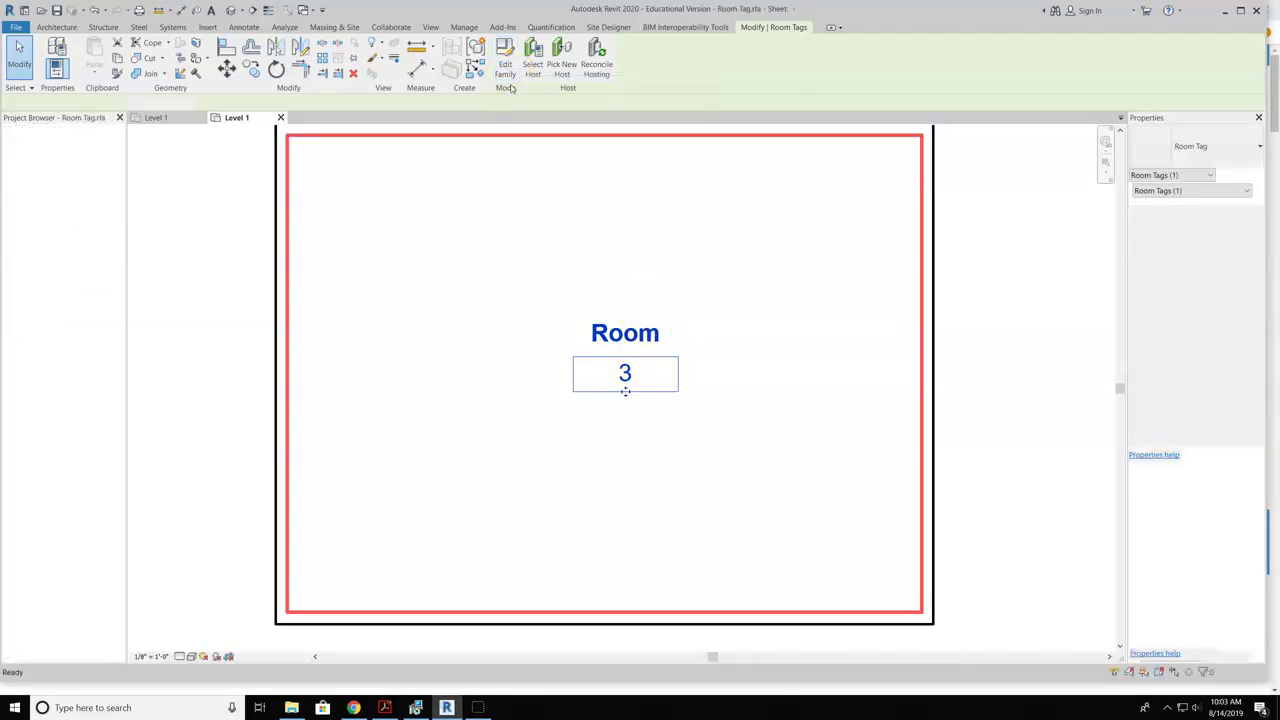
In Room Tag.rfa, move the Room name label higher up
scroll(588, 295, down, 3)
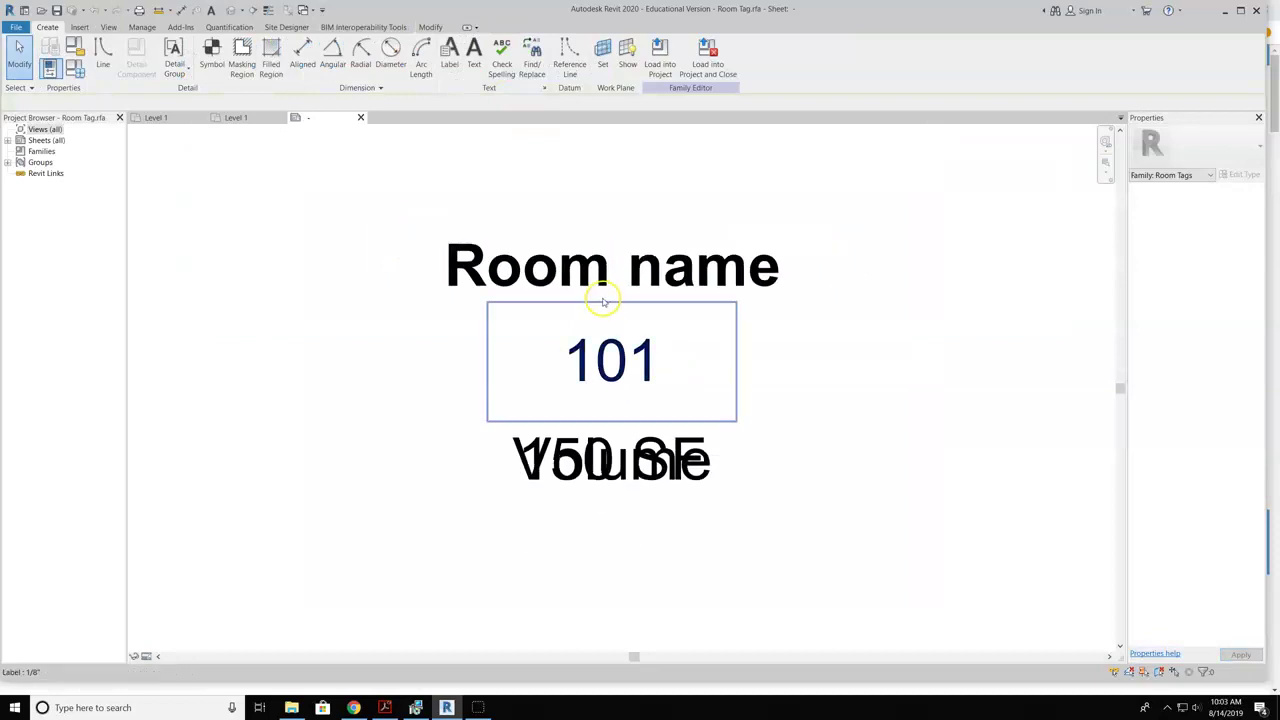
click(524, 270)
middle_drag(623, 286, 606, 310)
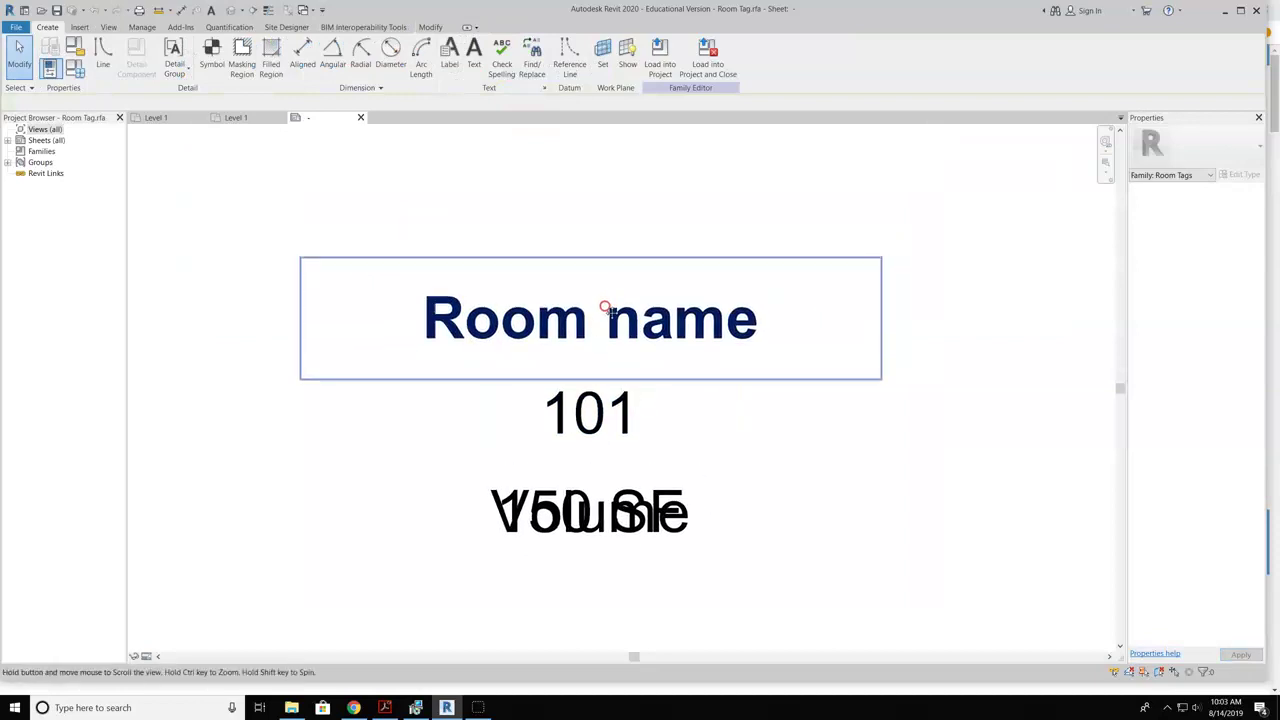
scroll(571, 300, down, 3)
click(594, 299)
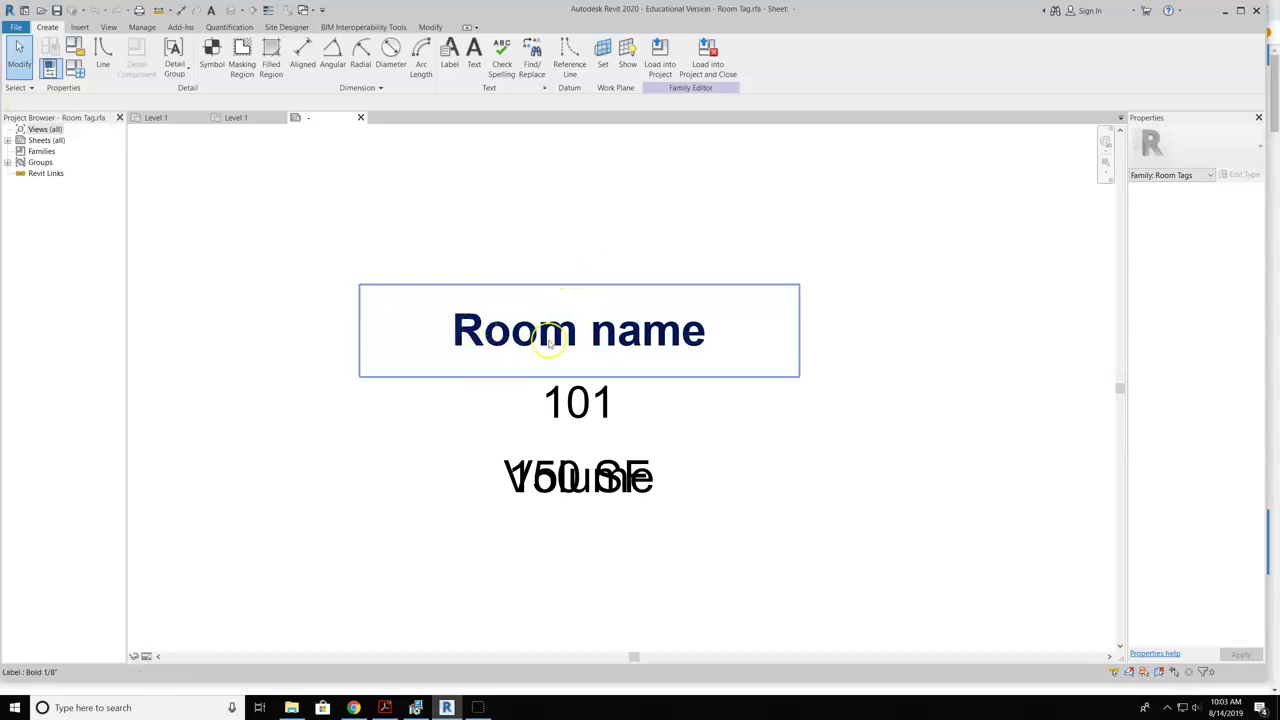
click(577, 288)
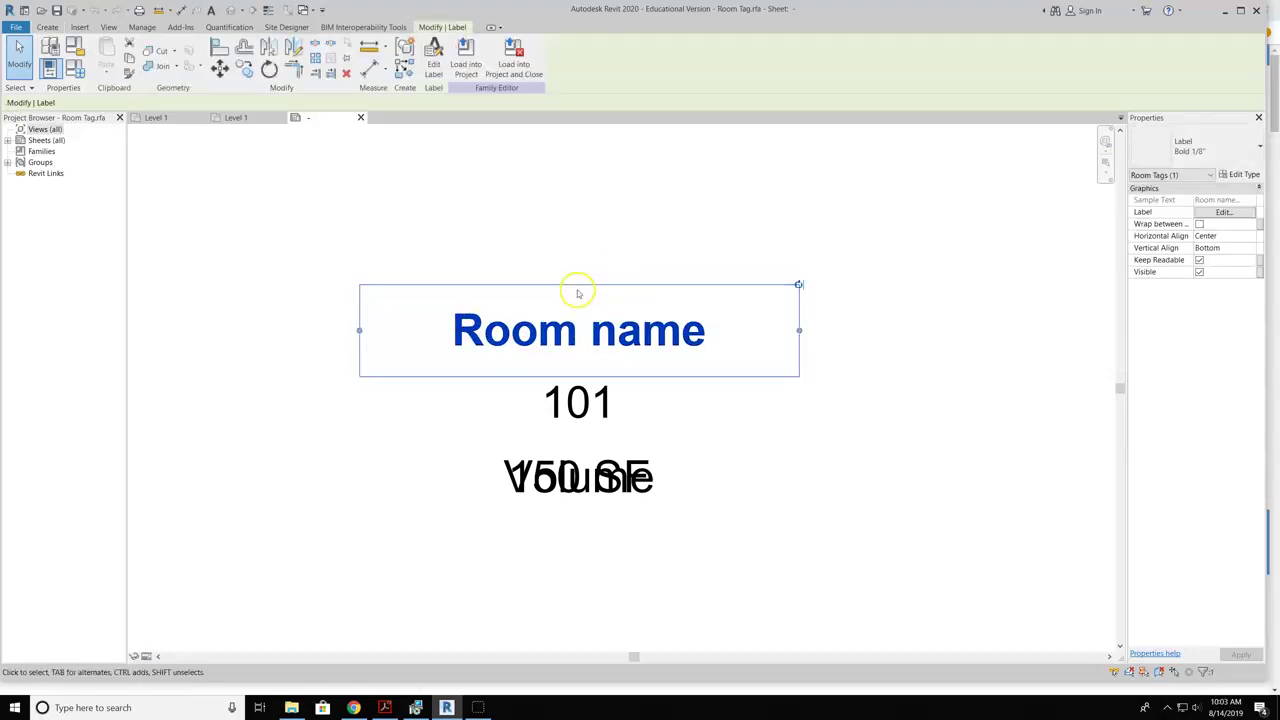
drag(578, 289, 583, 180)
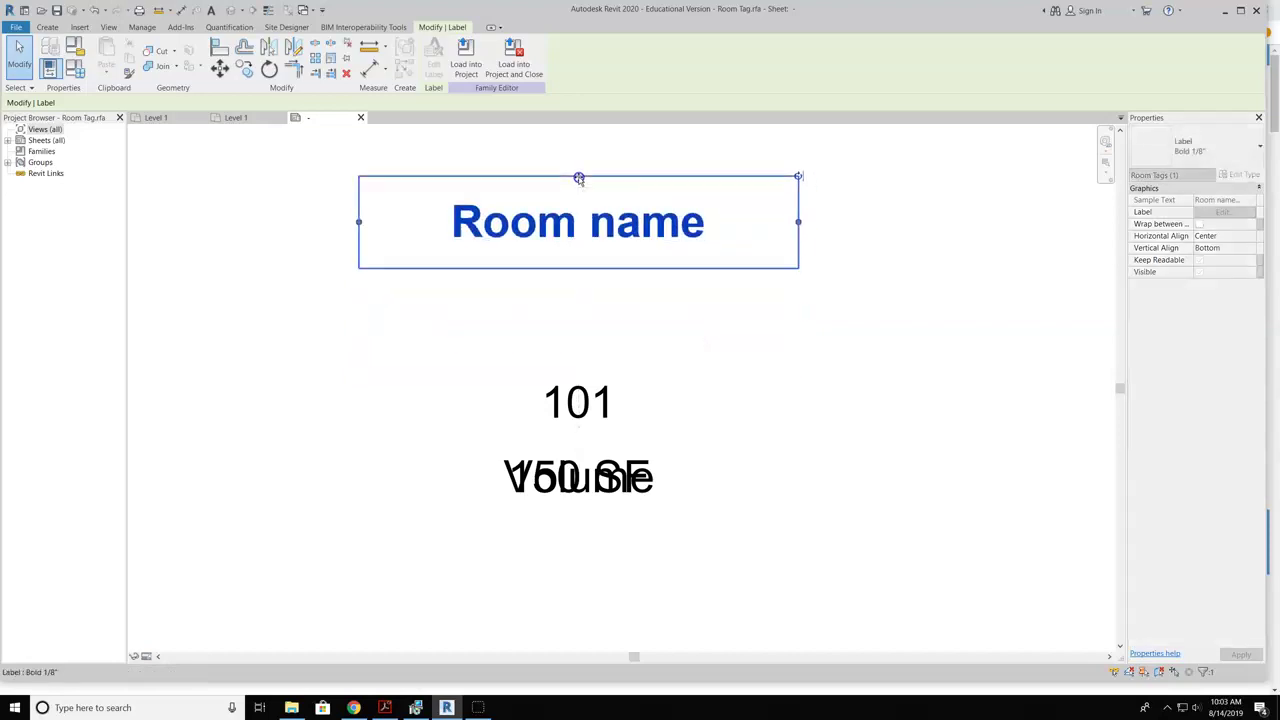
Copy the Room name label to just above 101 and select the lower copy
click(245, 68)
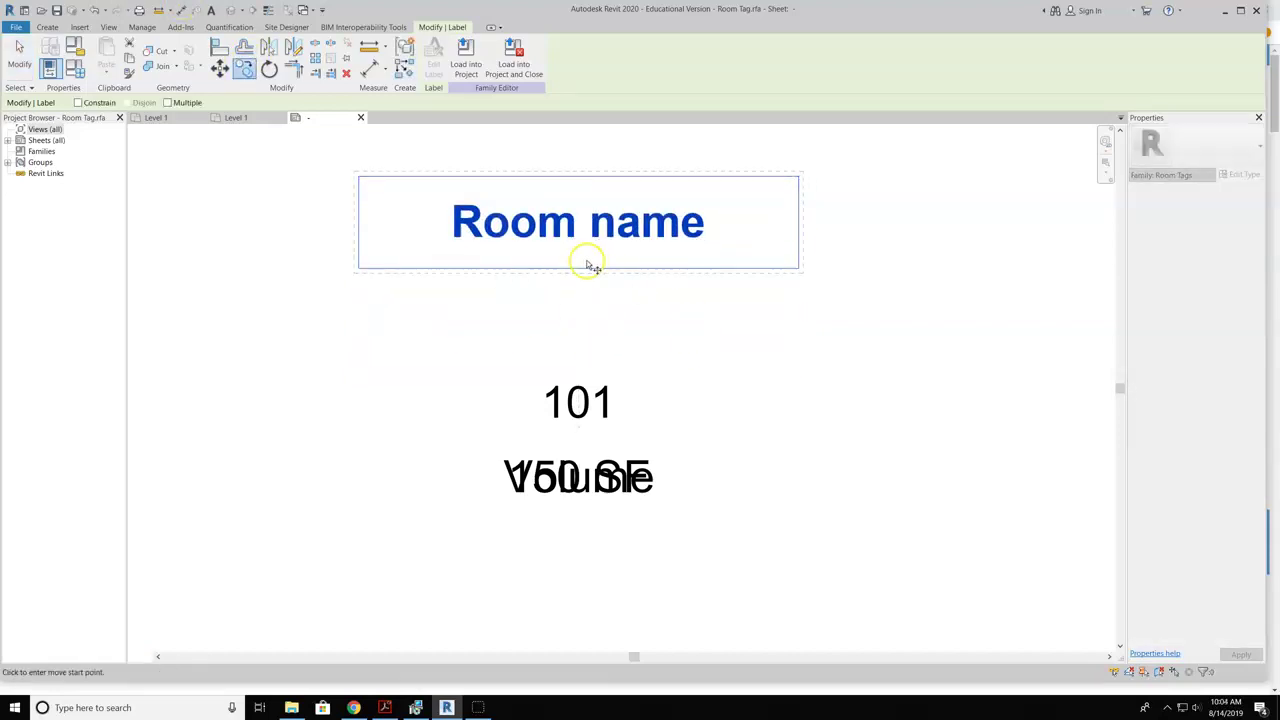
click(586, 260)
click(586, 364)
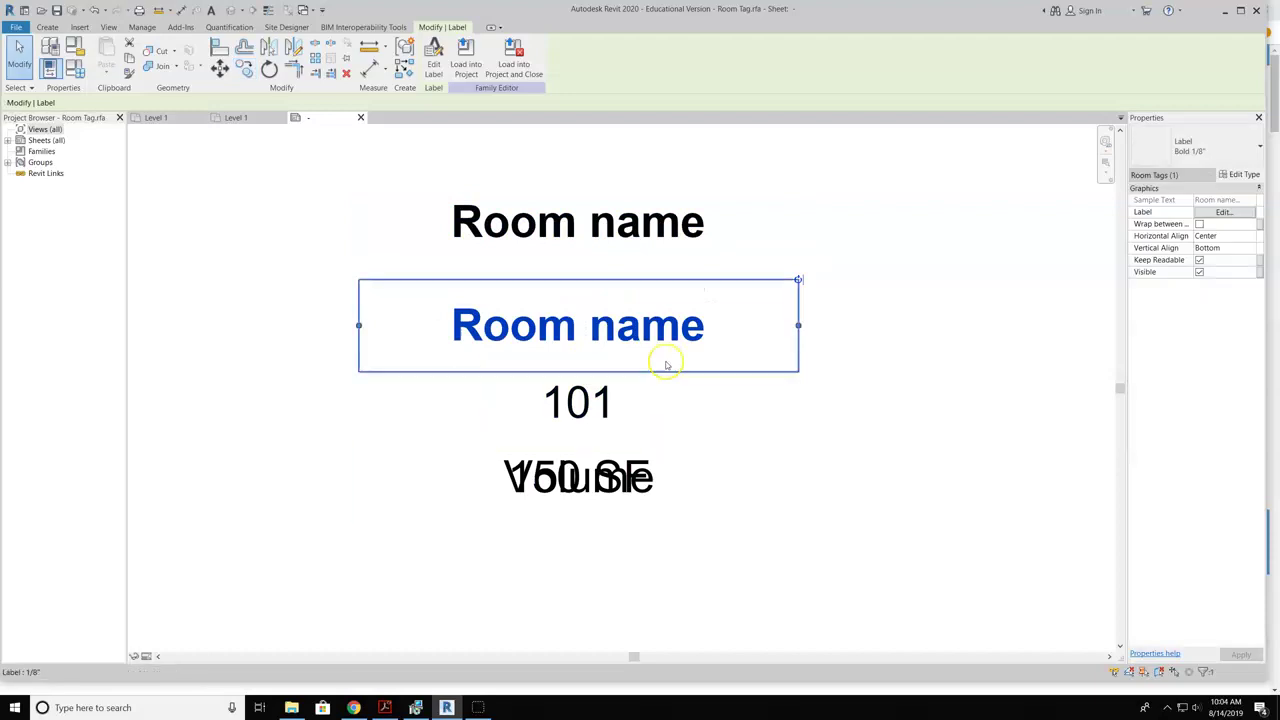
key(Escape)
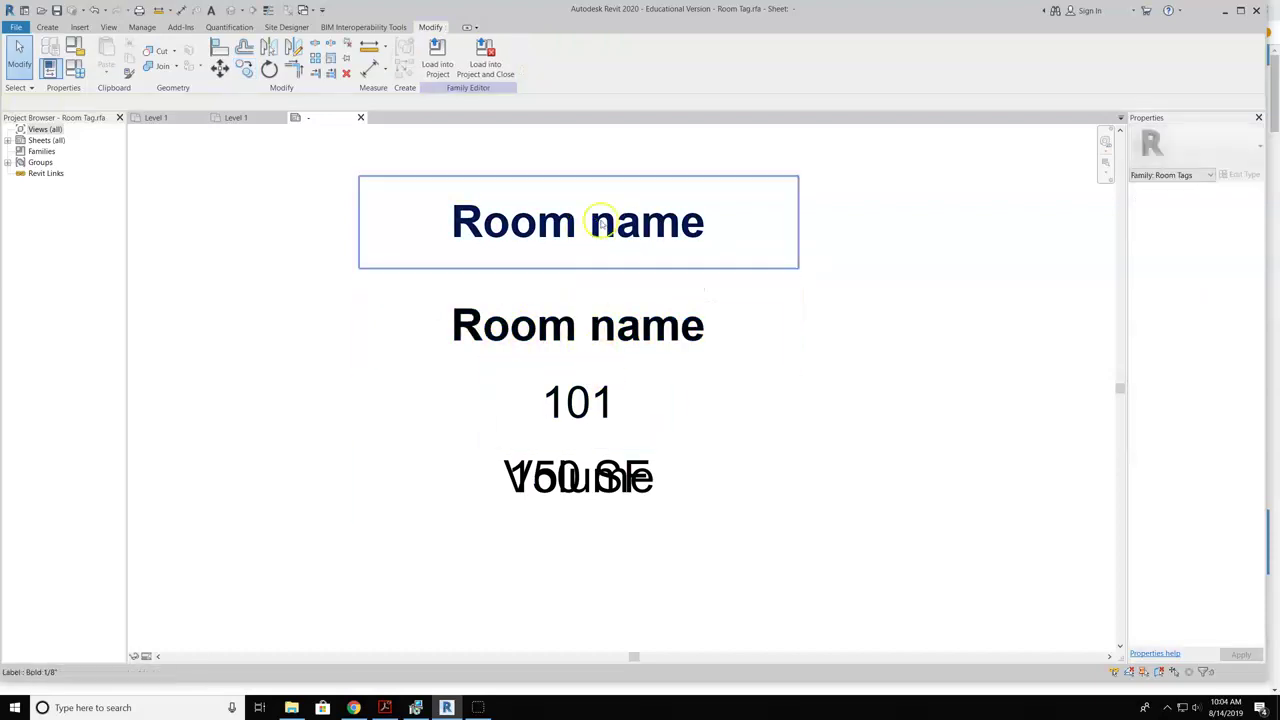
click(564, 242)
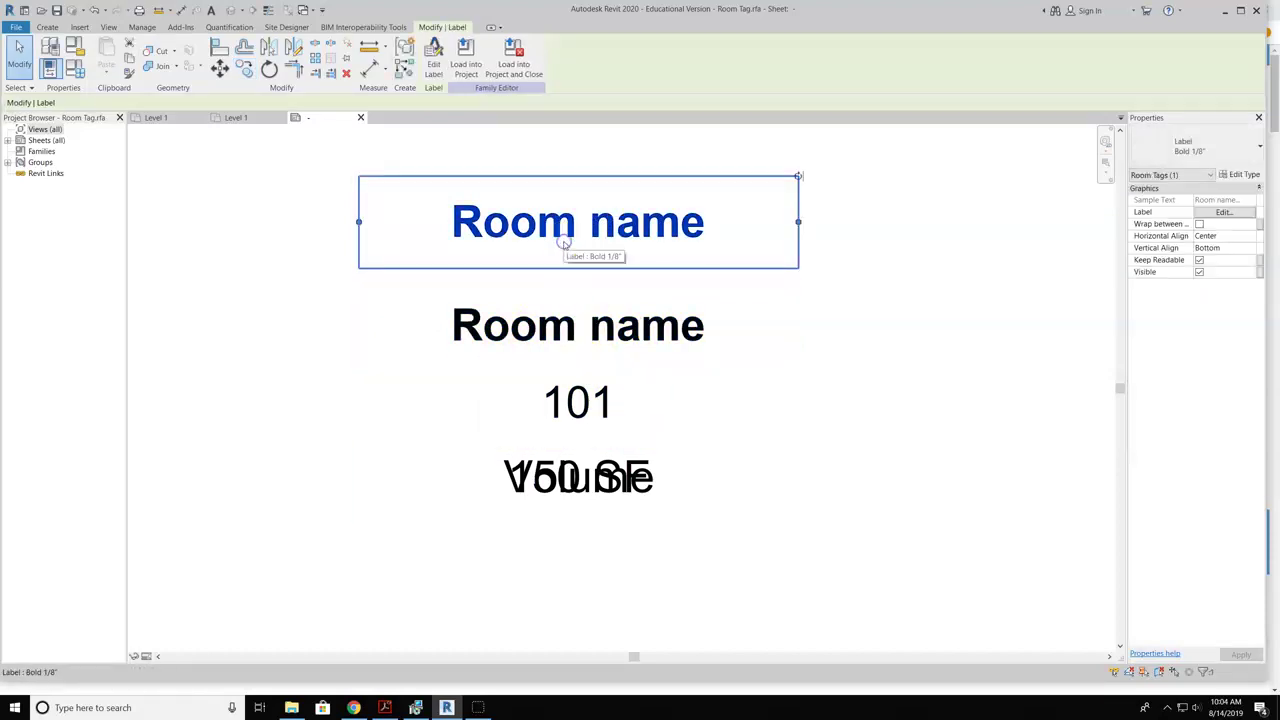
key(Escape)
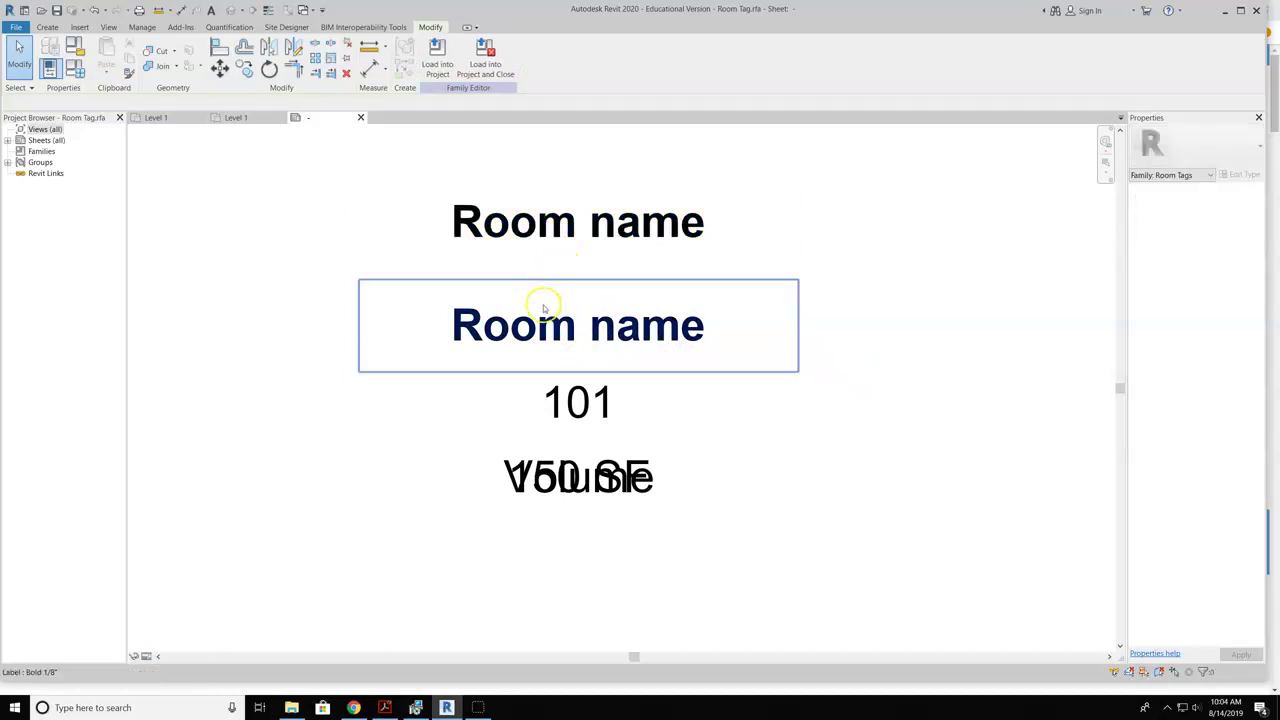
click(538, 308)
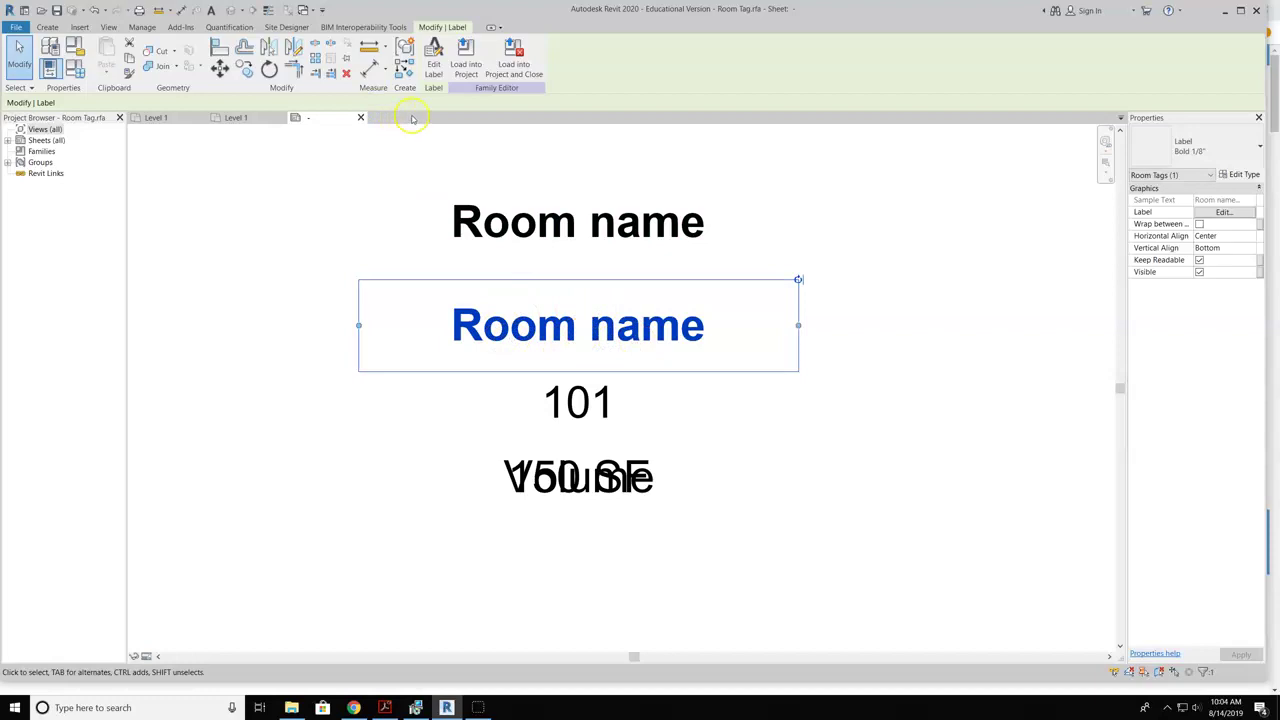
In Edit Label, add a calculated parameter named Length X with type Length
click(433, 63)
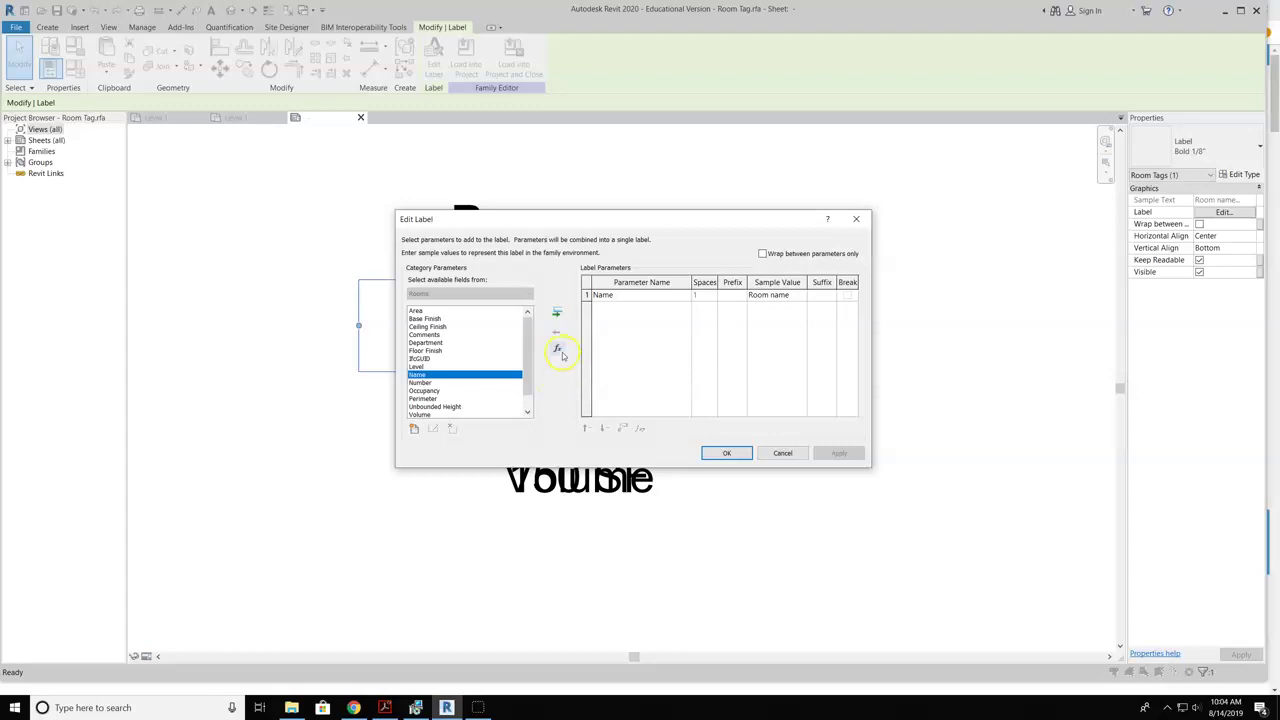
click(559, 350)
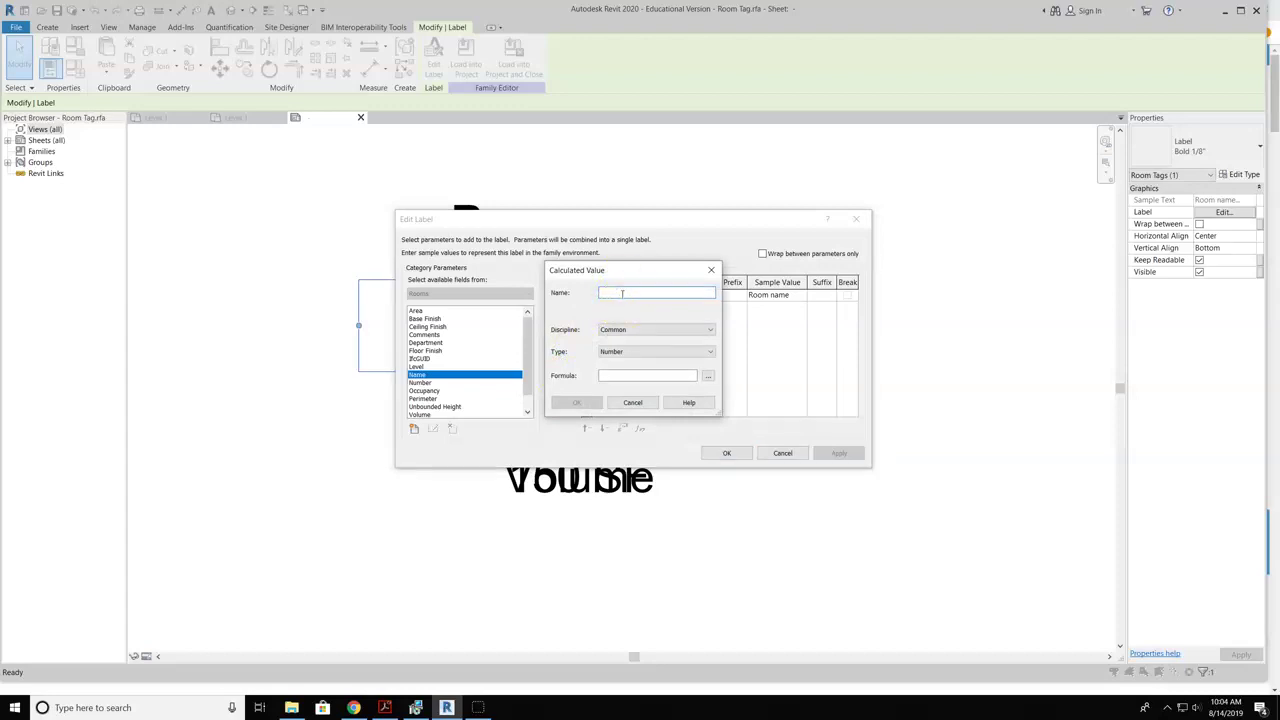
text(Length X)
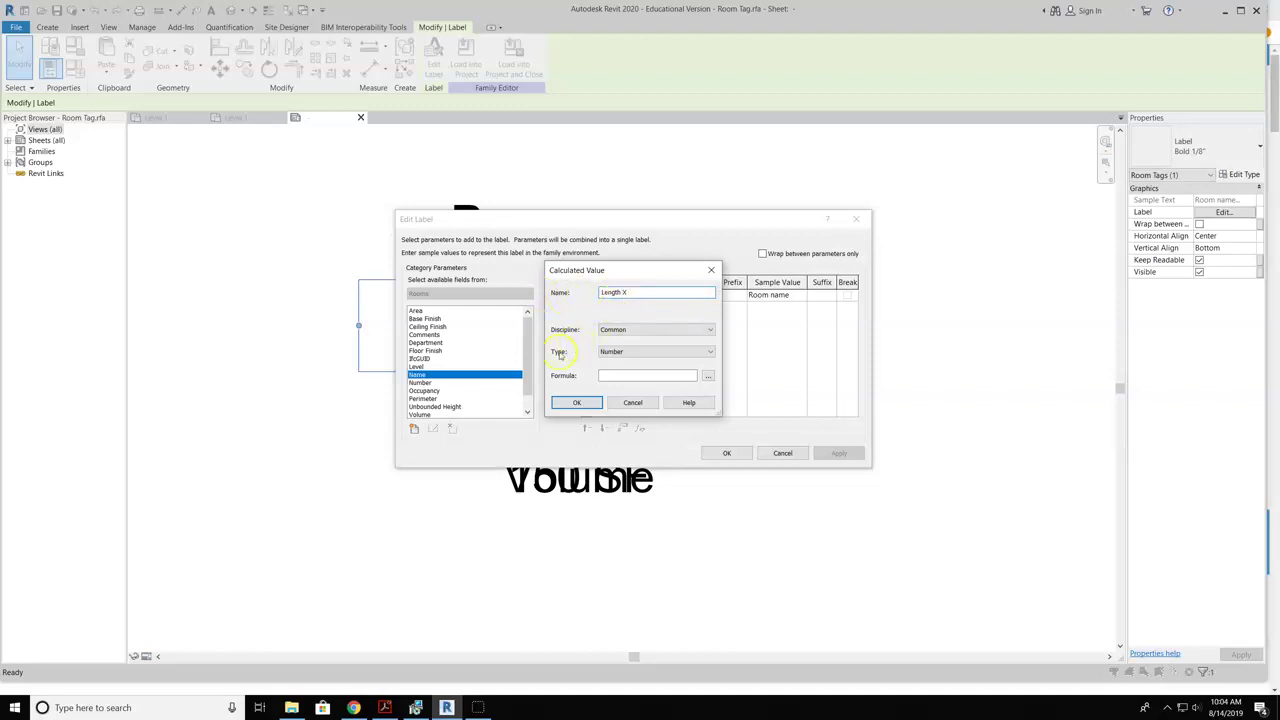
click(605, 352)
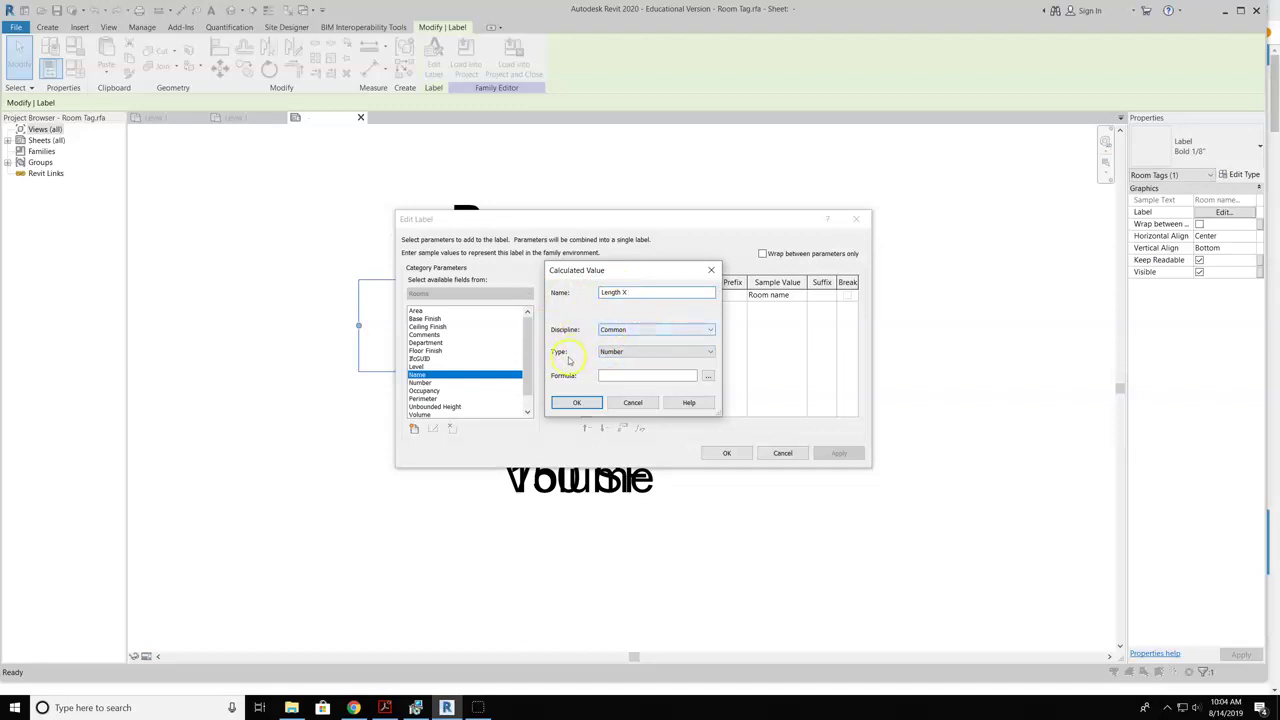
click(623, 351)
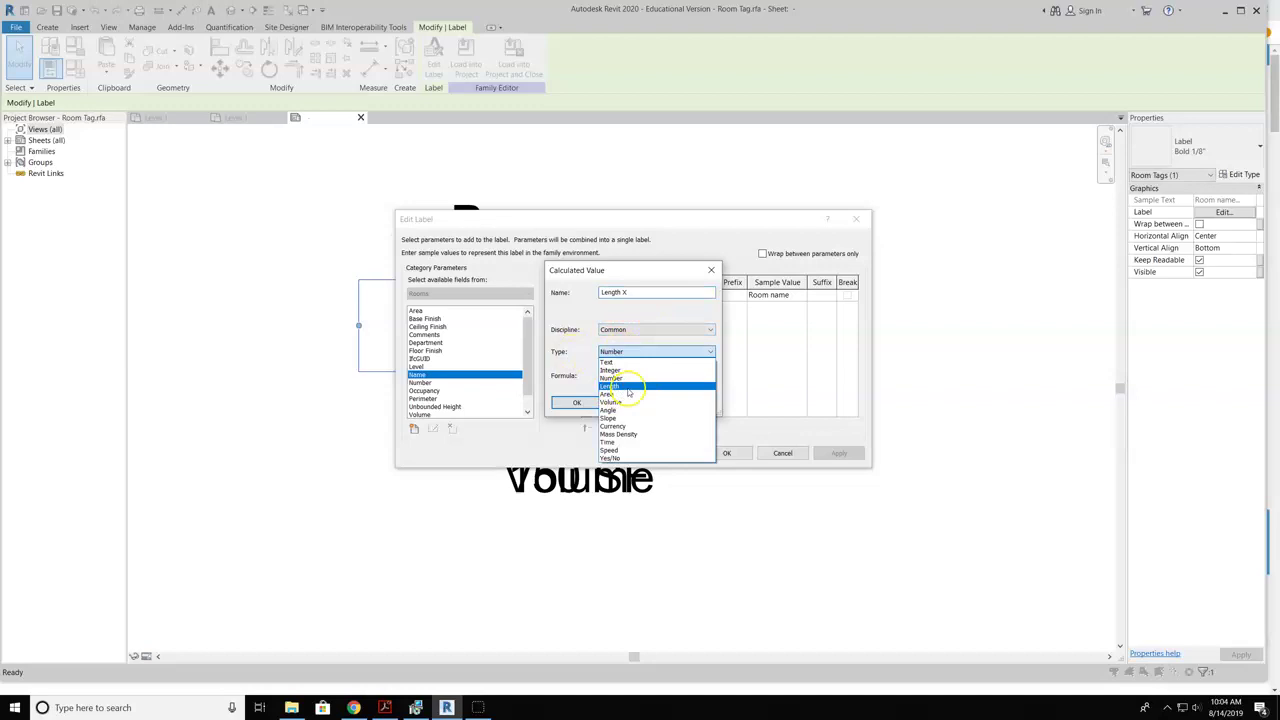
click(626, 387)
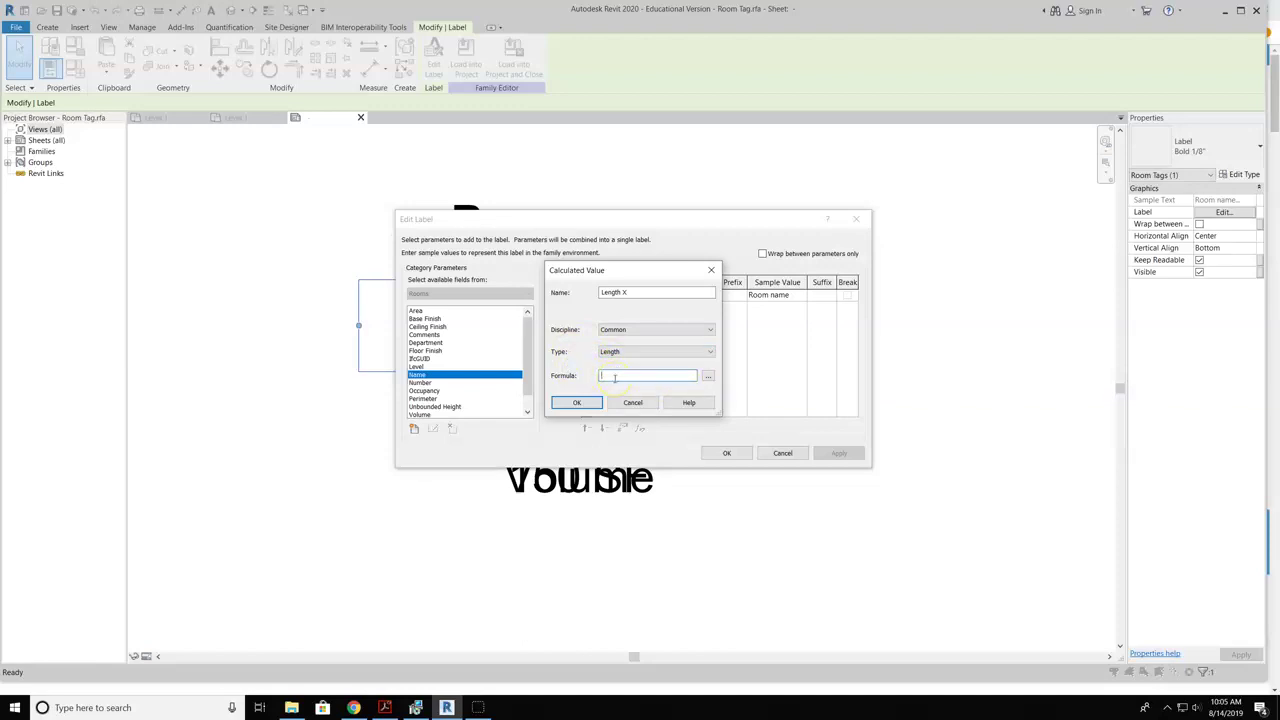
Google 'Room Taglength and width revit' in a new Chrome tab
click(354, 708)
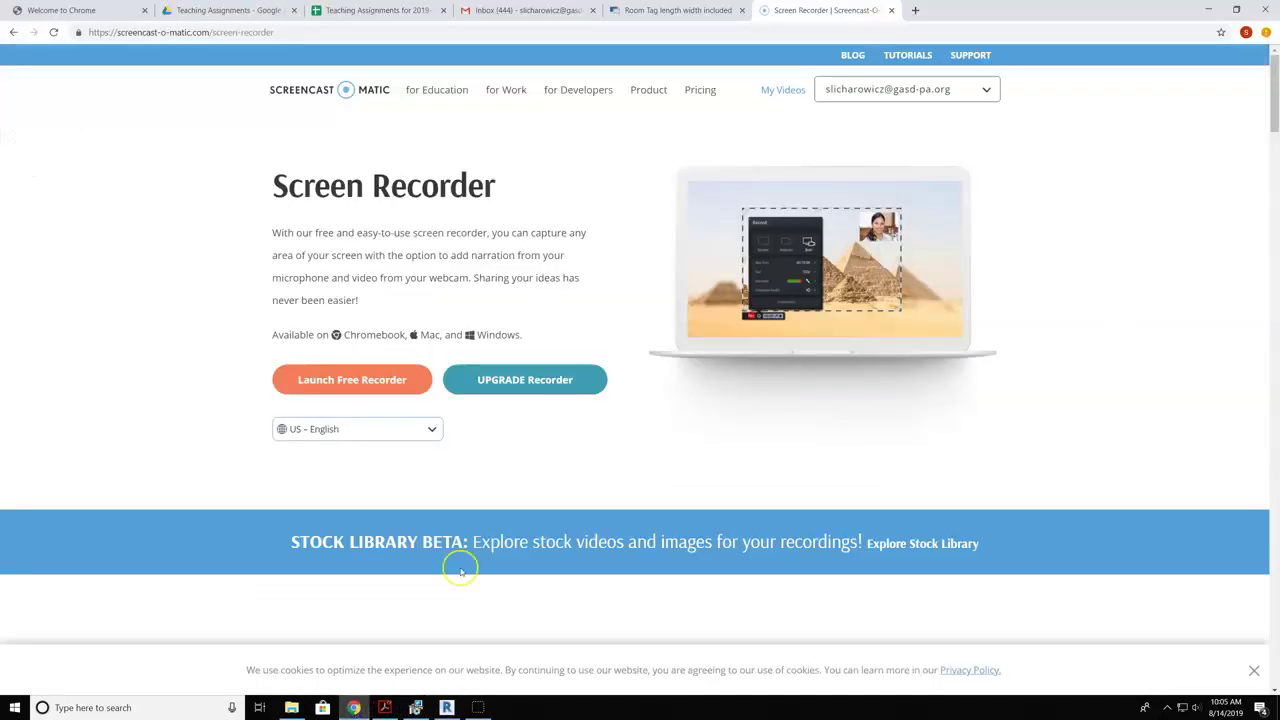
click(715, 12)
scroll(432, 376, up, 1)
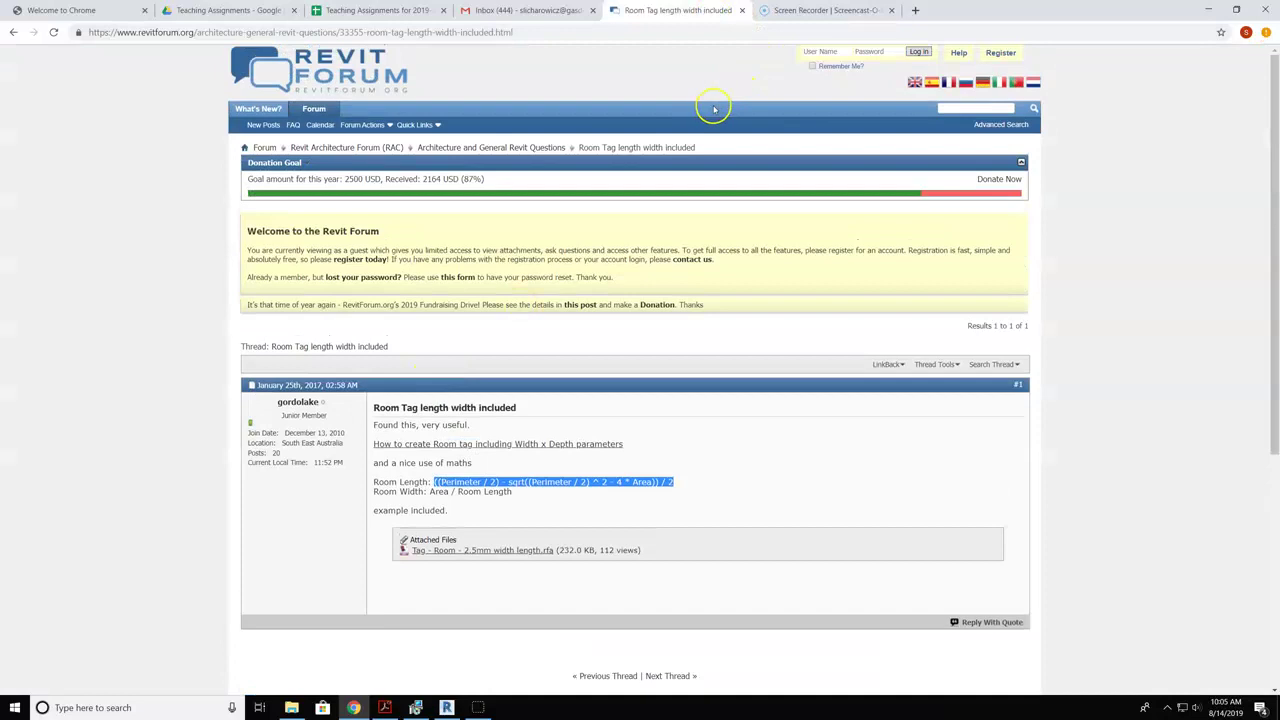
key(ctrl+t)
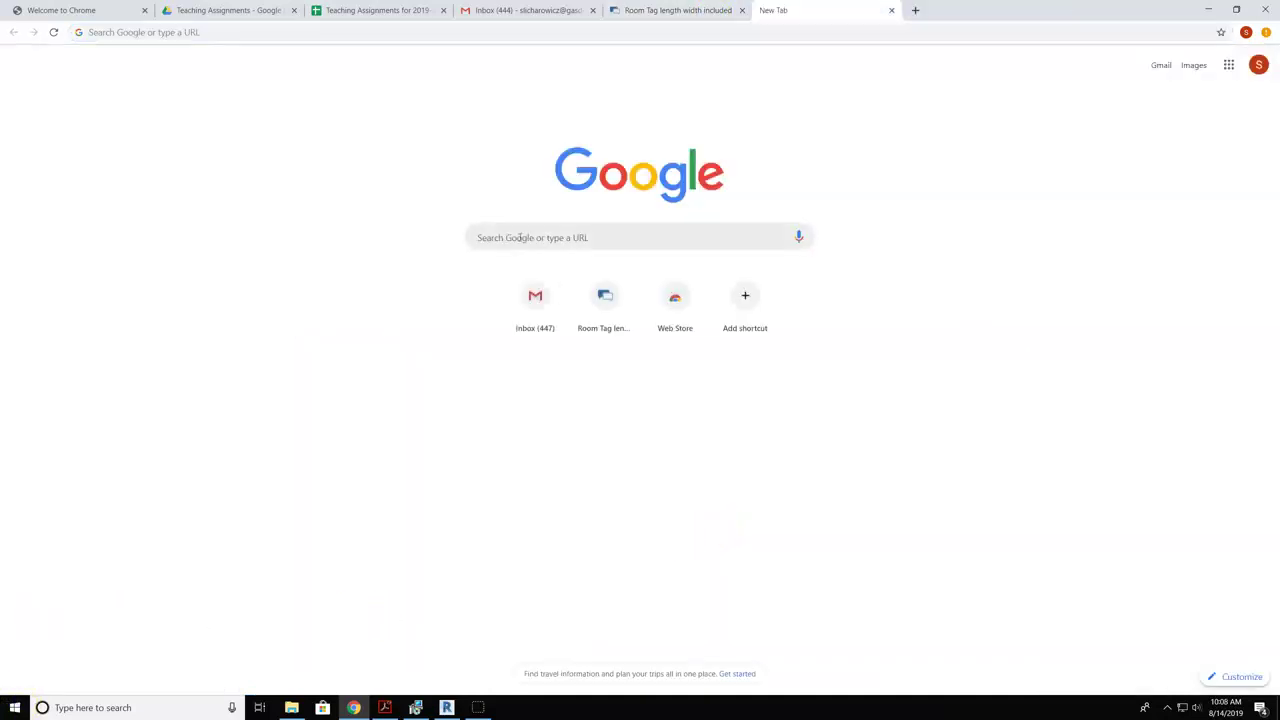
click(519, 237)
text(Room)
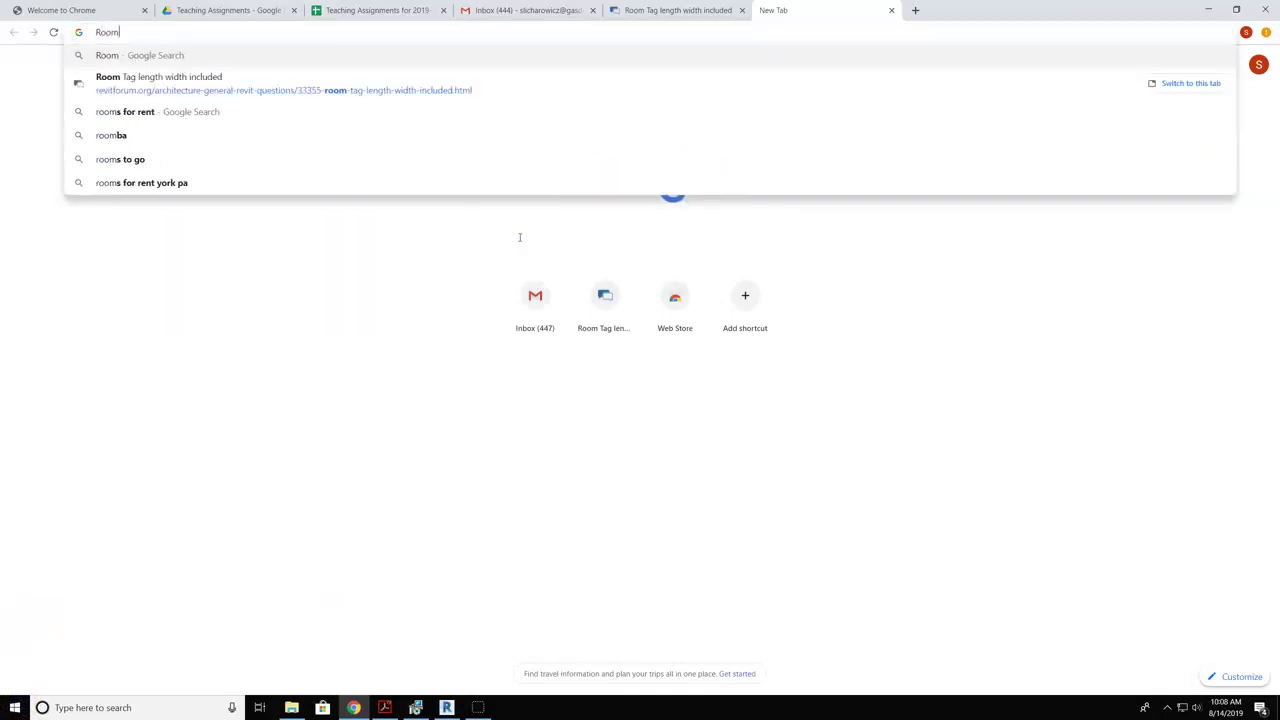
text( Tag)
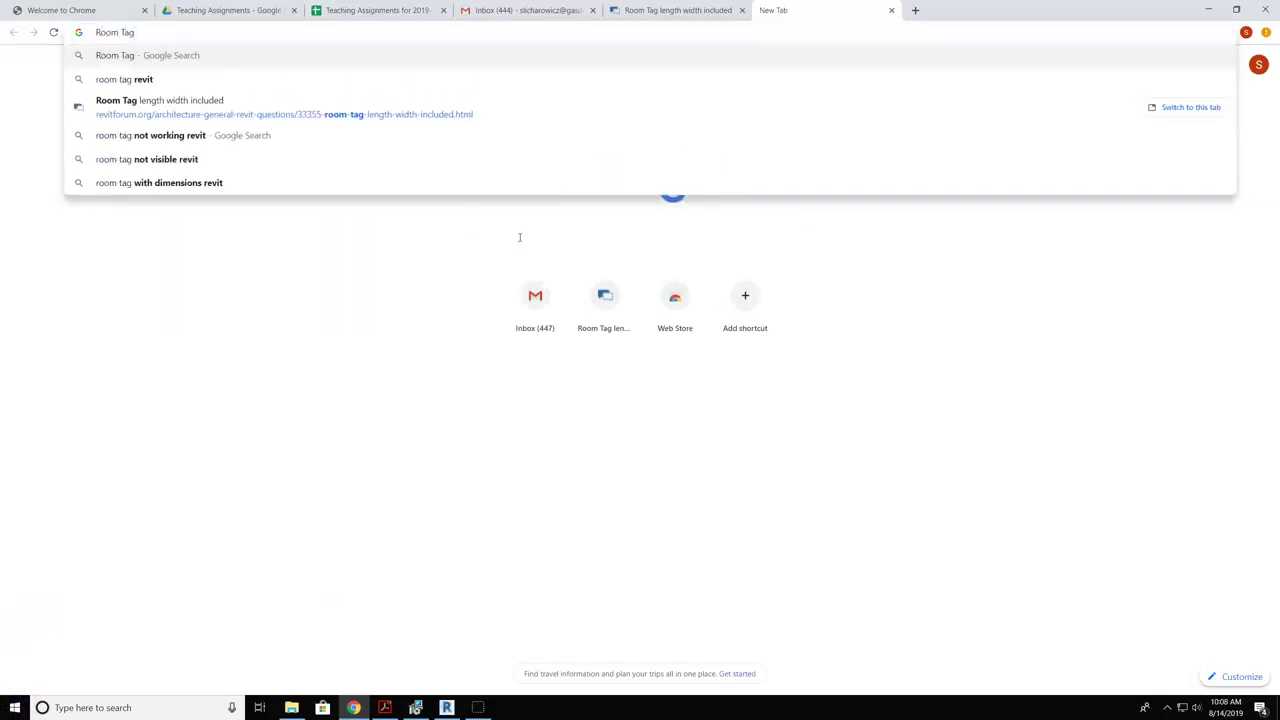
text(length and )
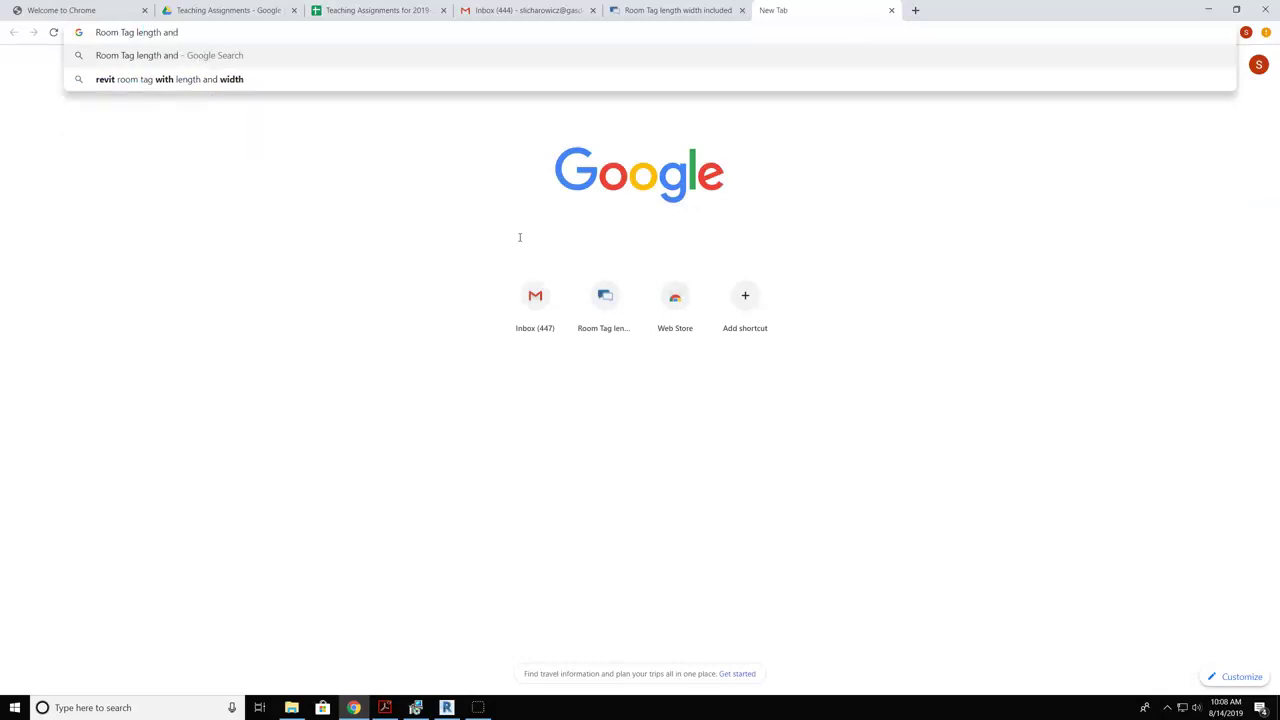
text(width )
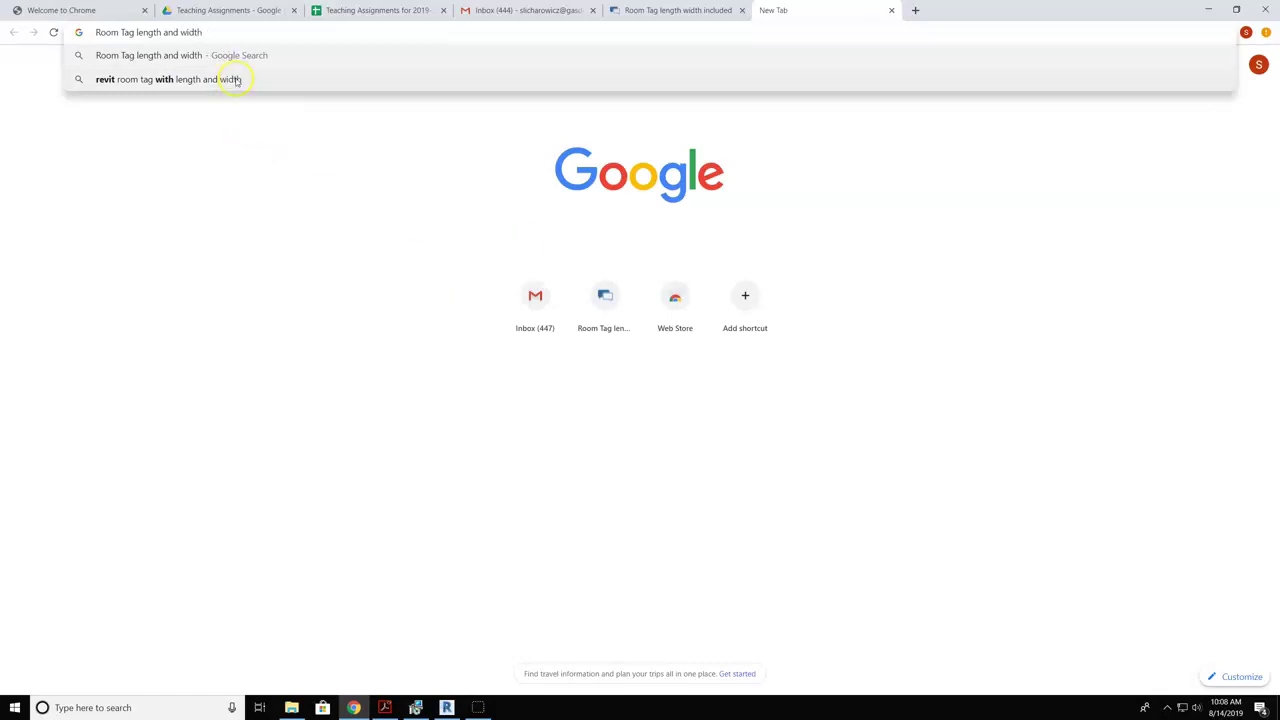
text(revit)
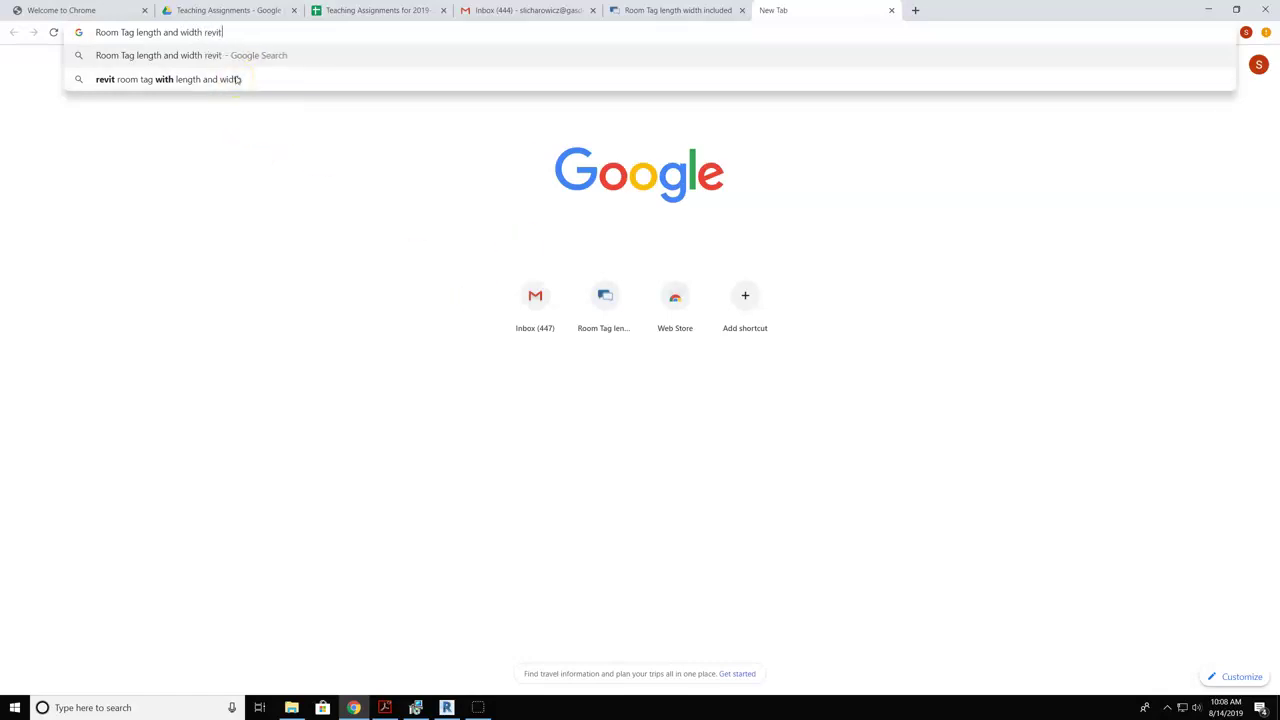
key(Return)
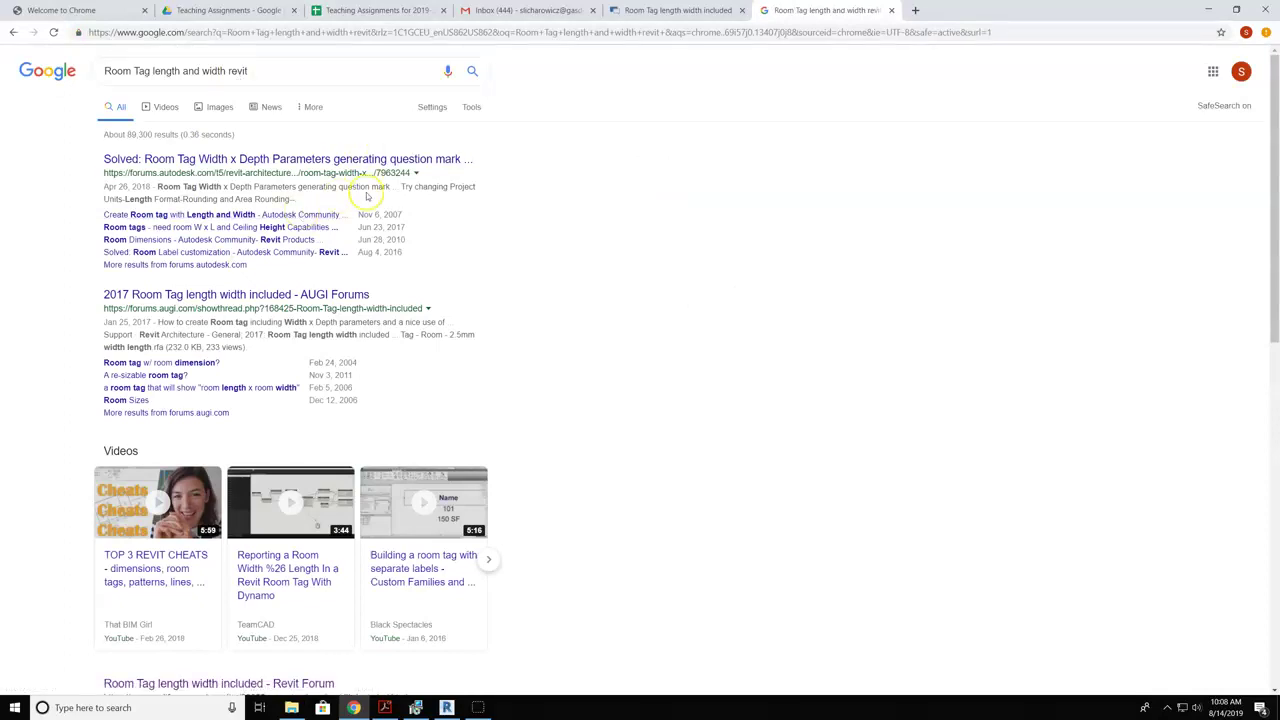
Open the Revit Forum result and select its Room Length formula
scroll(615, 263, down, 1)
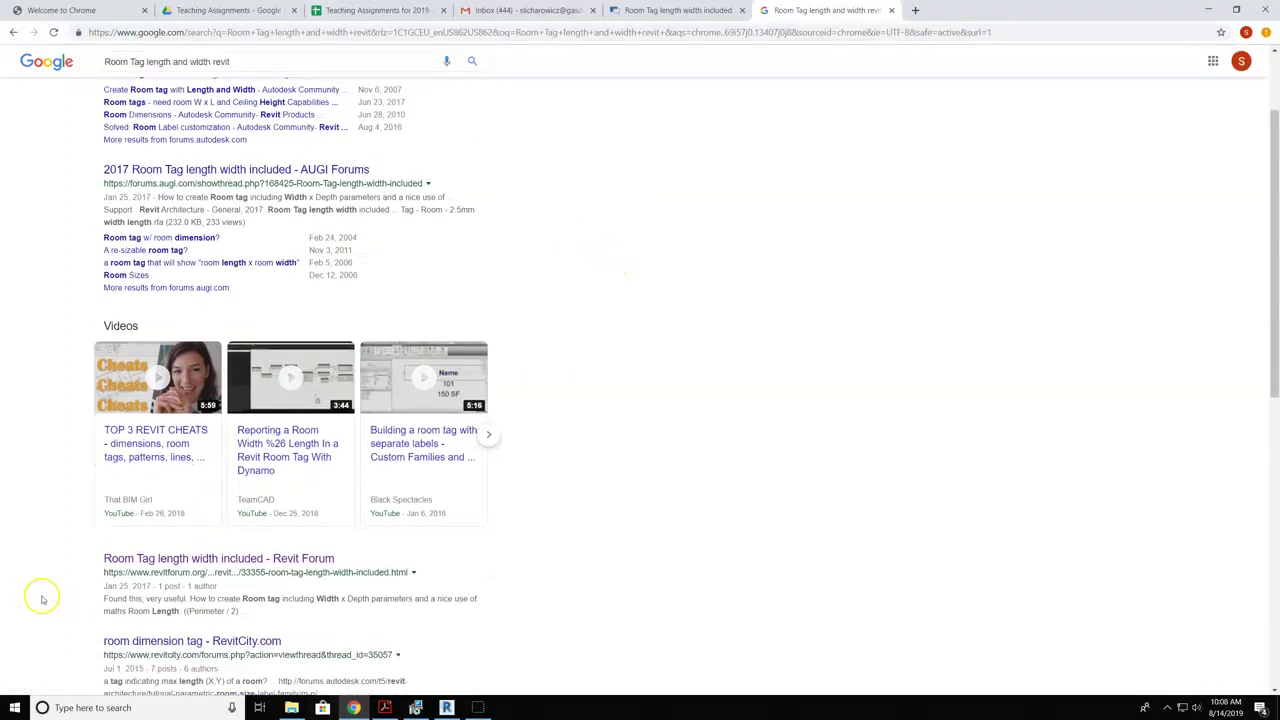
click(257, 560)
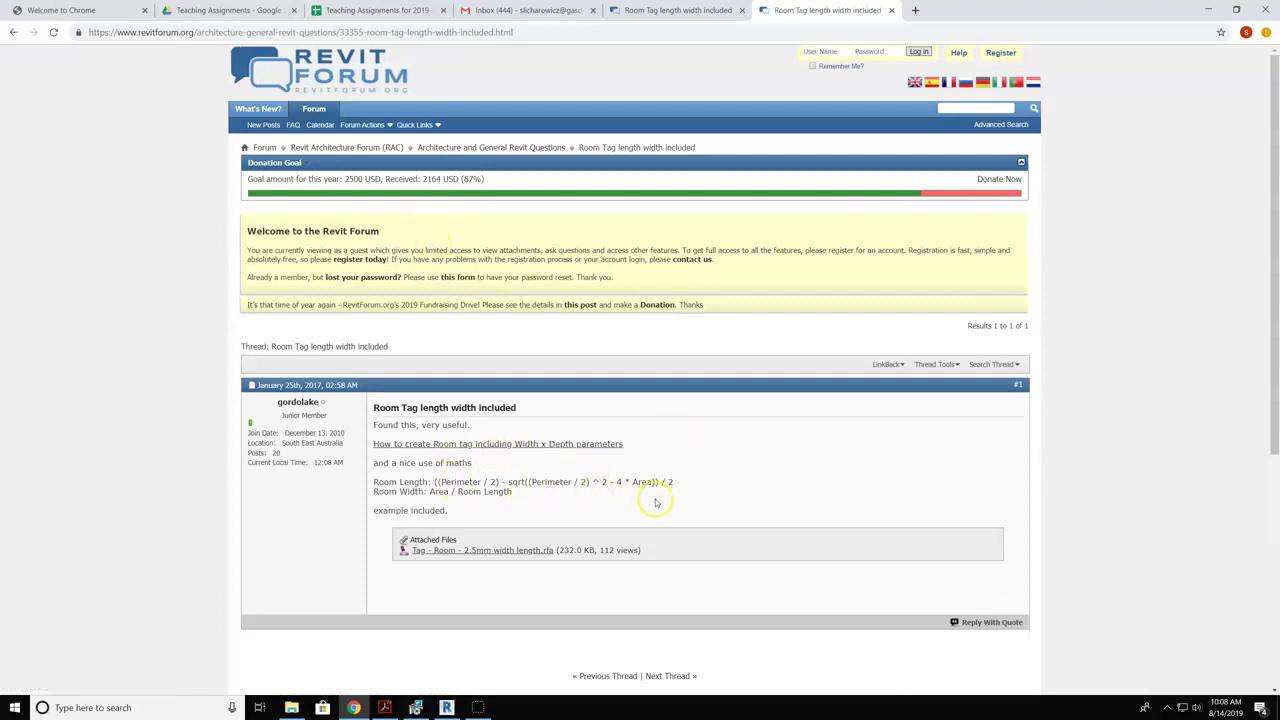
drag(686, 486, 433, 482)
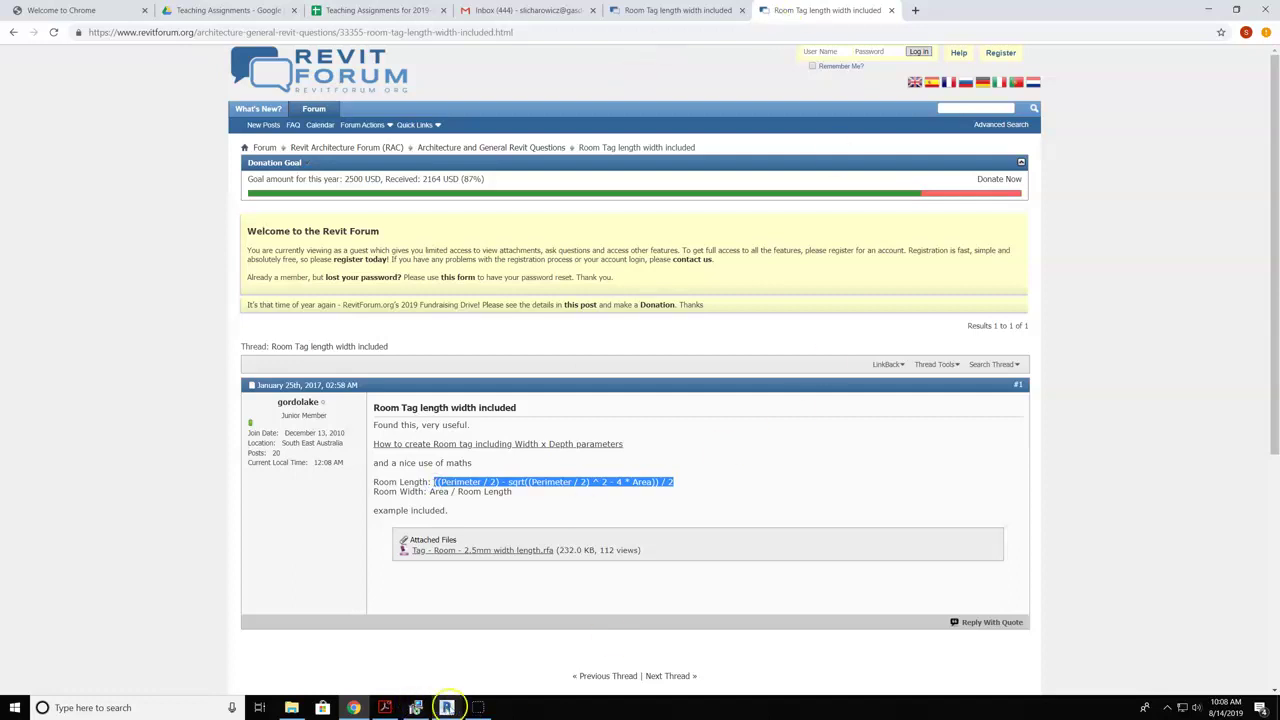
Confirm the Length X formula and add a Width calculated value of type Length
click(446, 707)
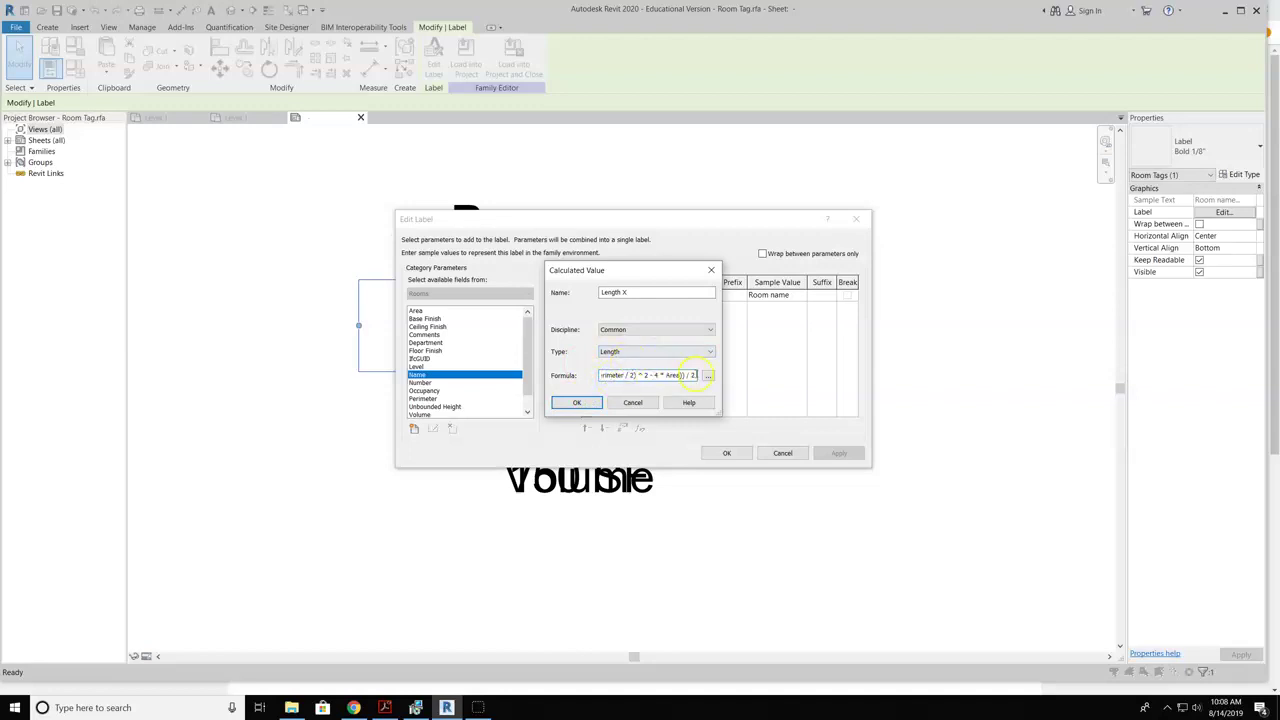
click(597, 401)
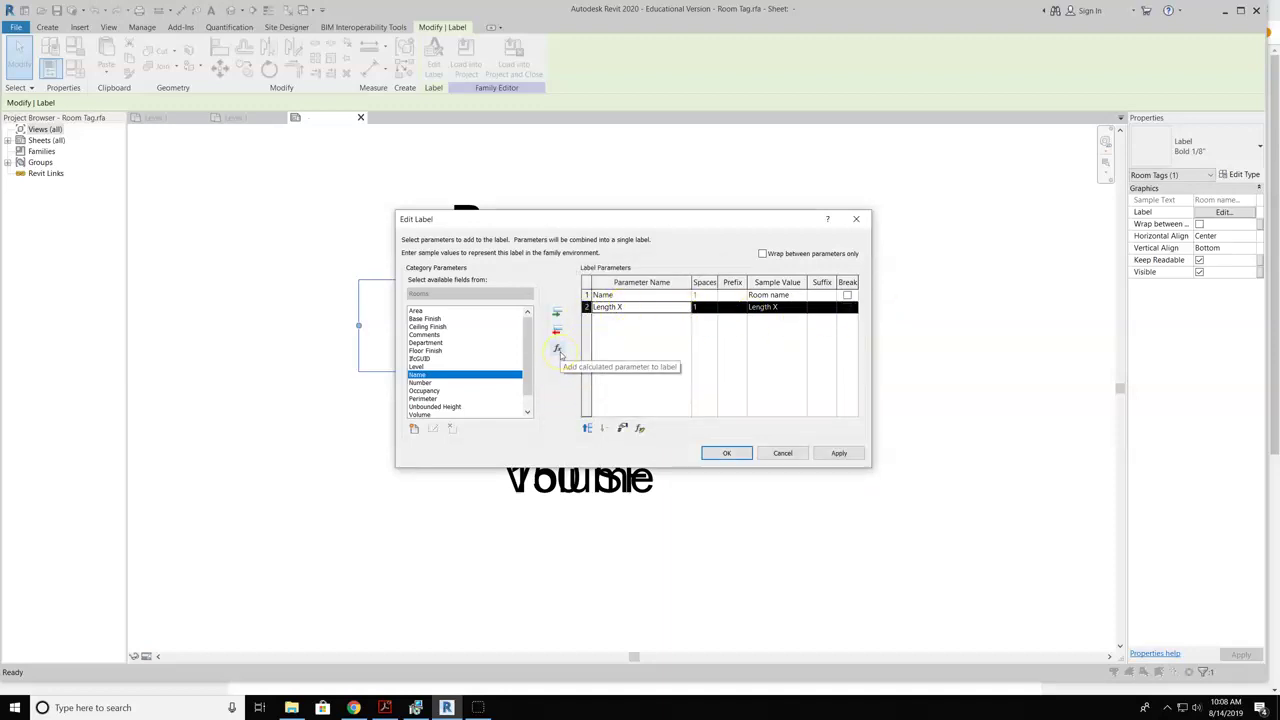
click(558, 350)
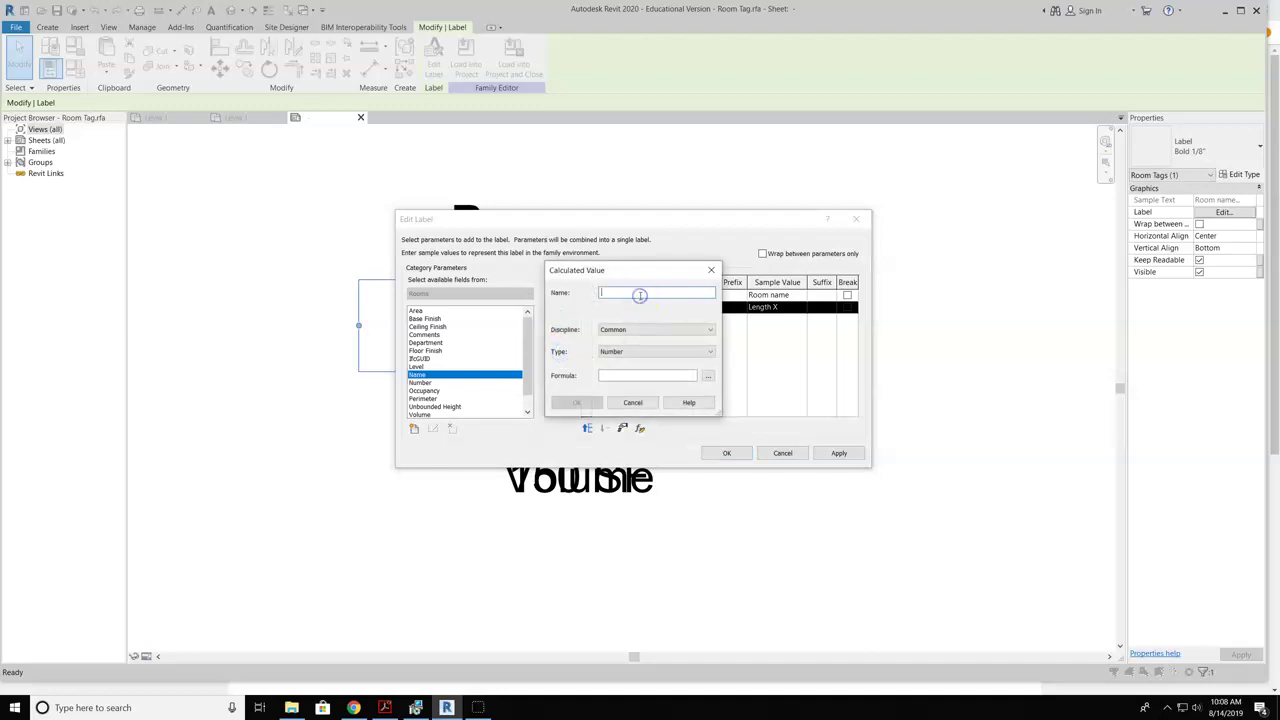
text(Width)
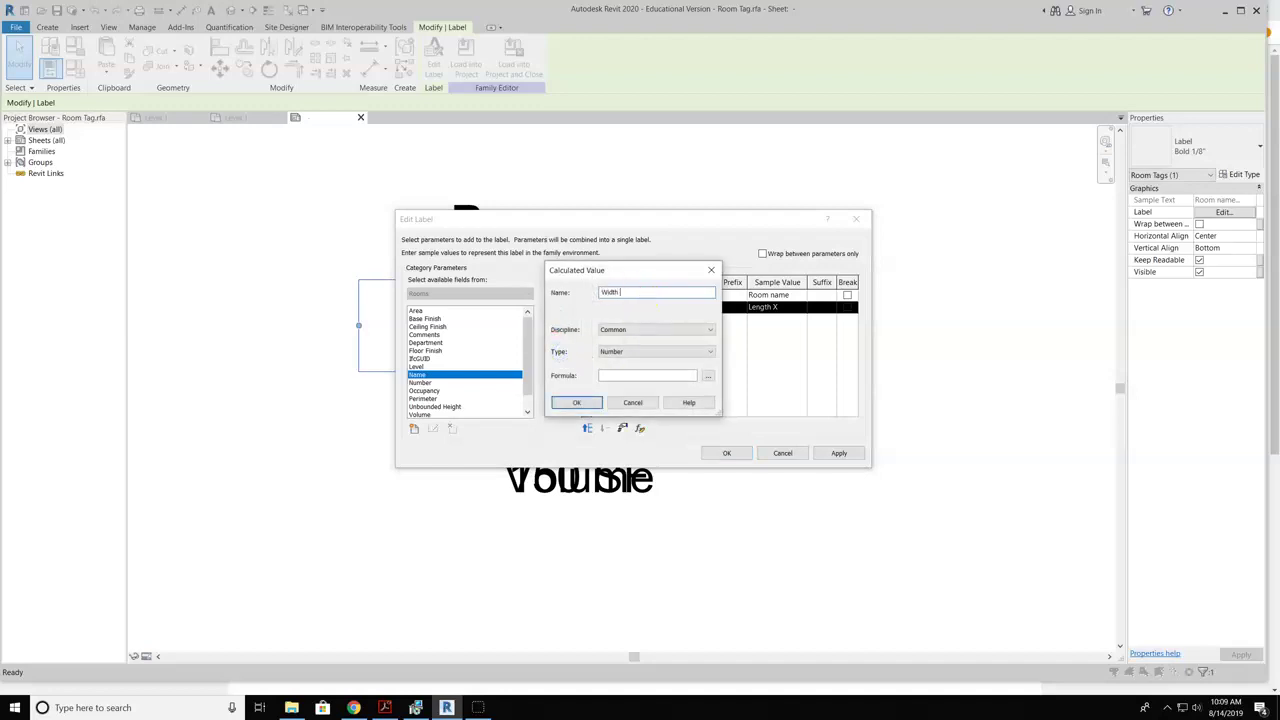
click(637, 352)
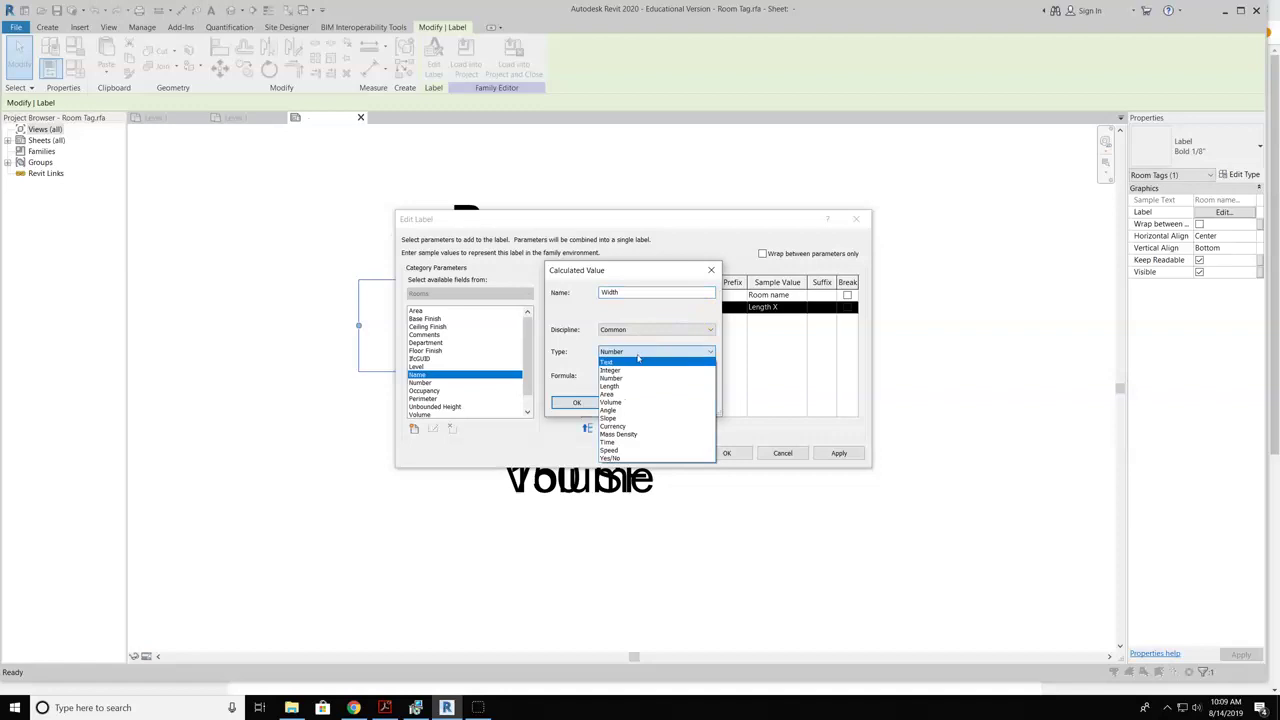
click(609, 386)
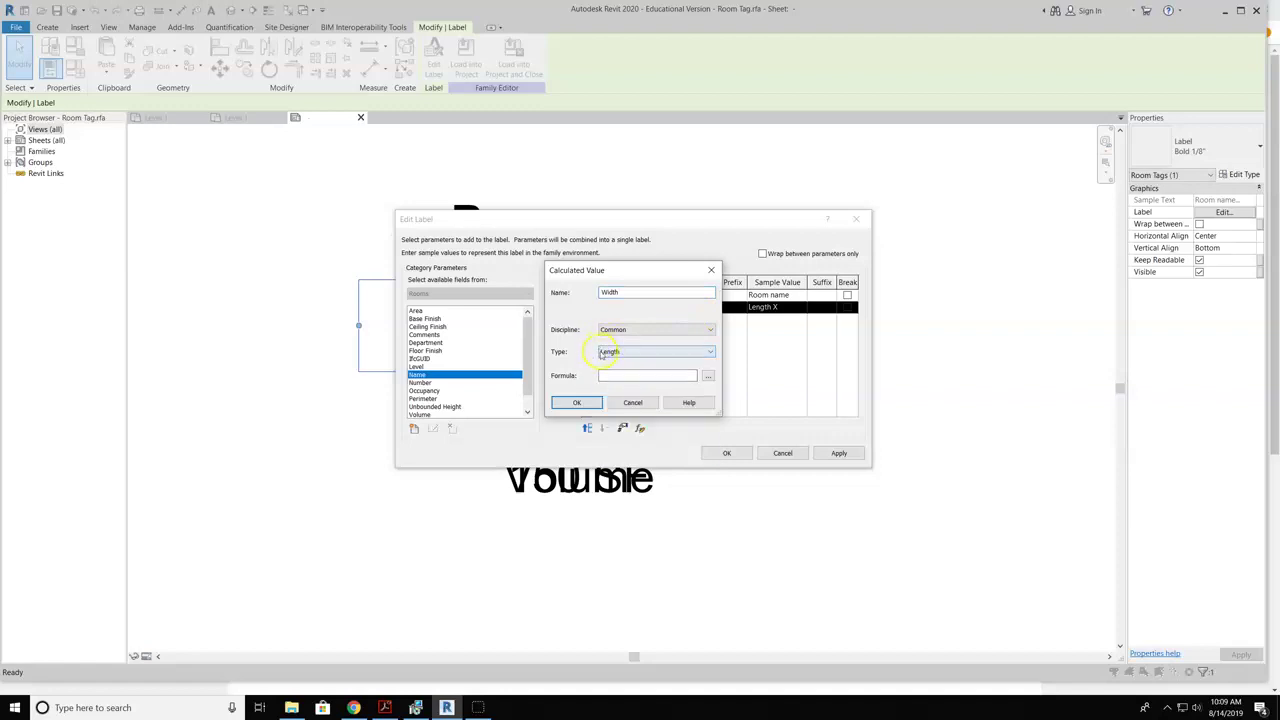
Set Width's formula to Area/Length X and confirm it
click(610, 375)
click(708, 375)
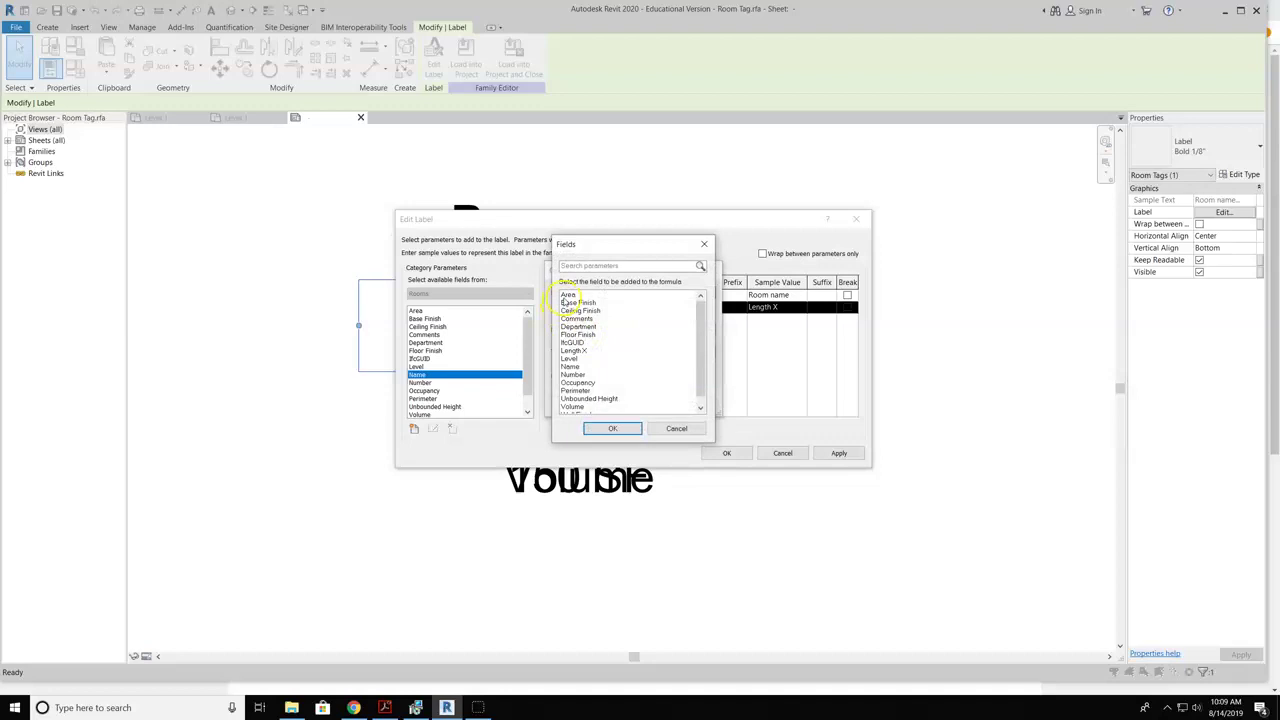
click(570, 296)
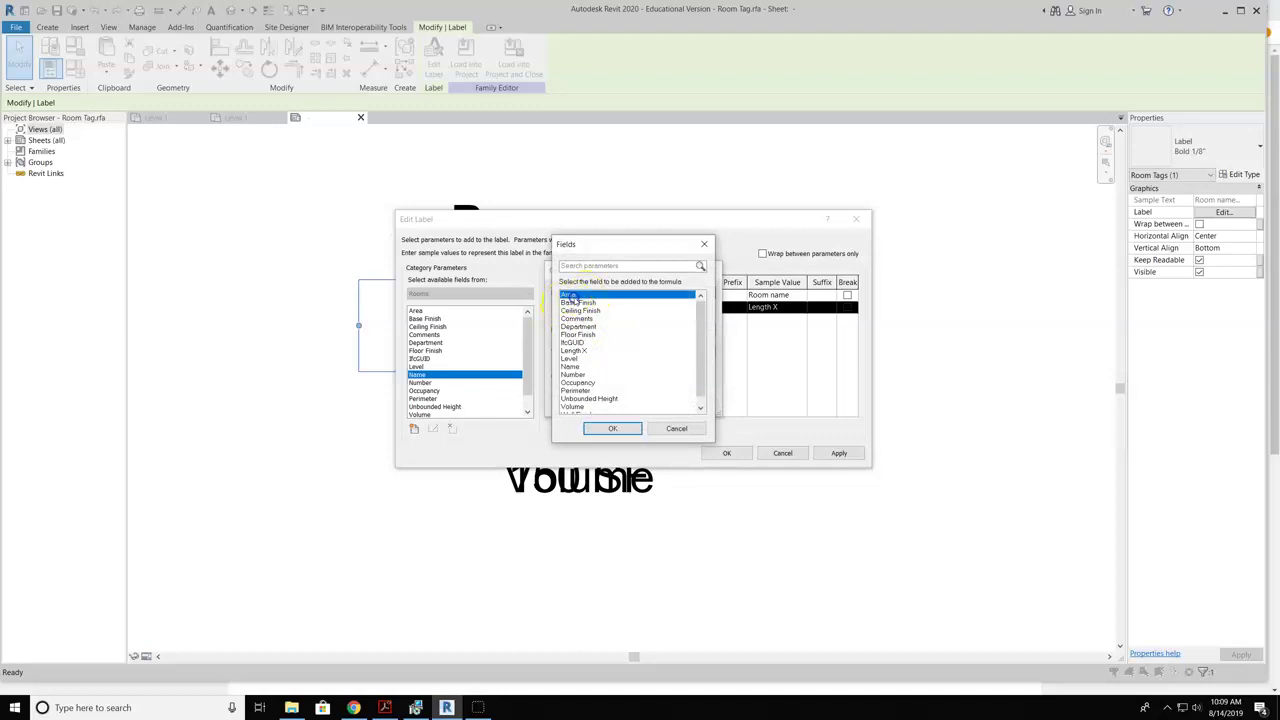
click(613, 429)
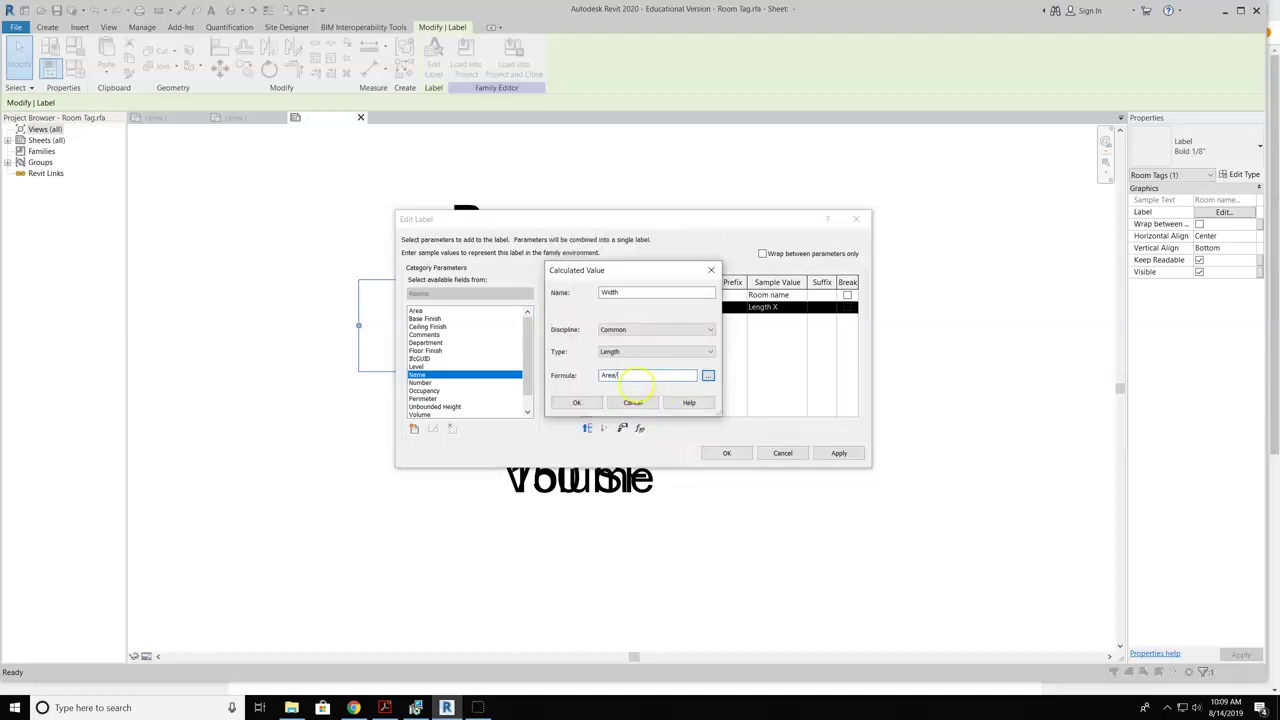
click(708, 375)
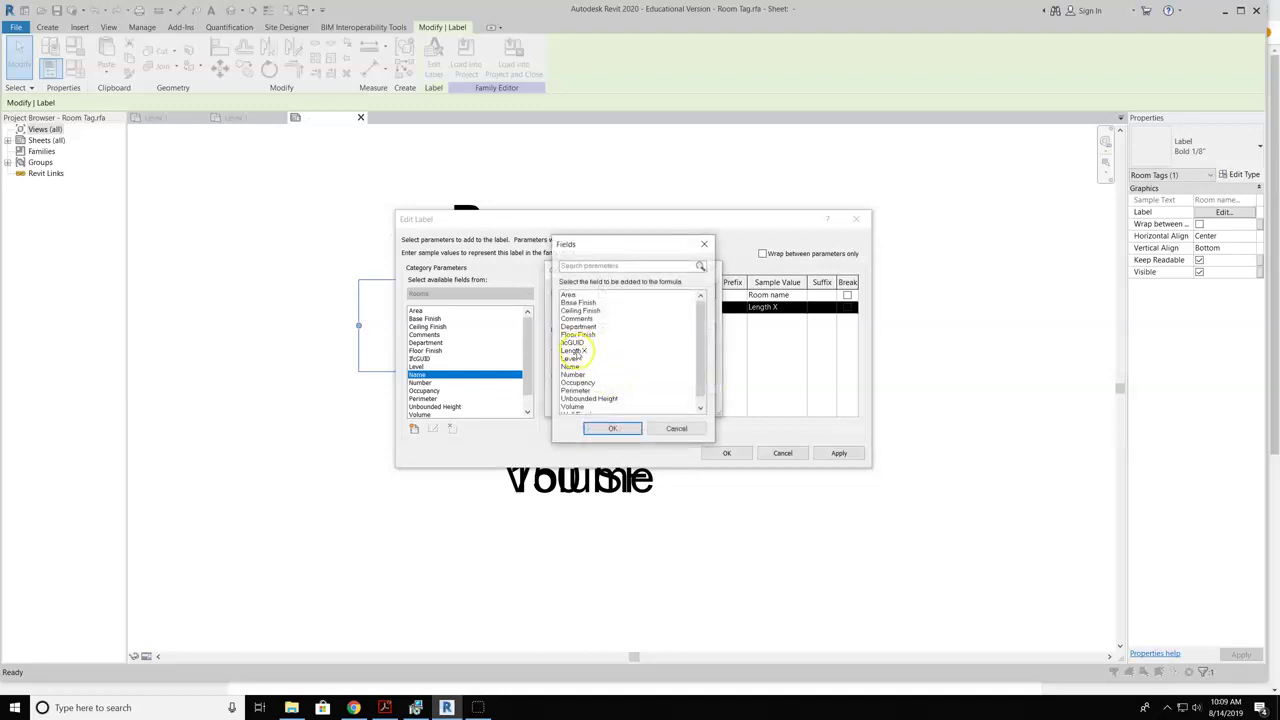
click(575, 351)
click(613, 428)
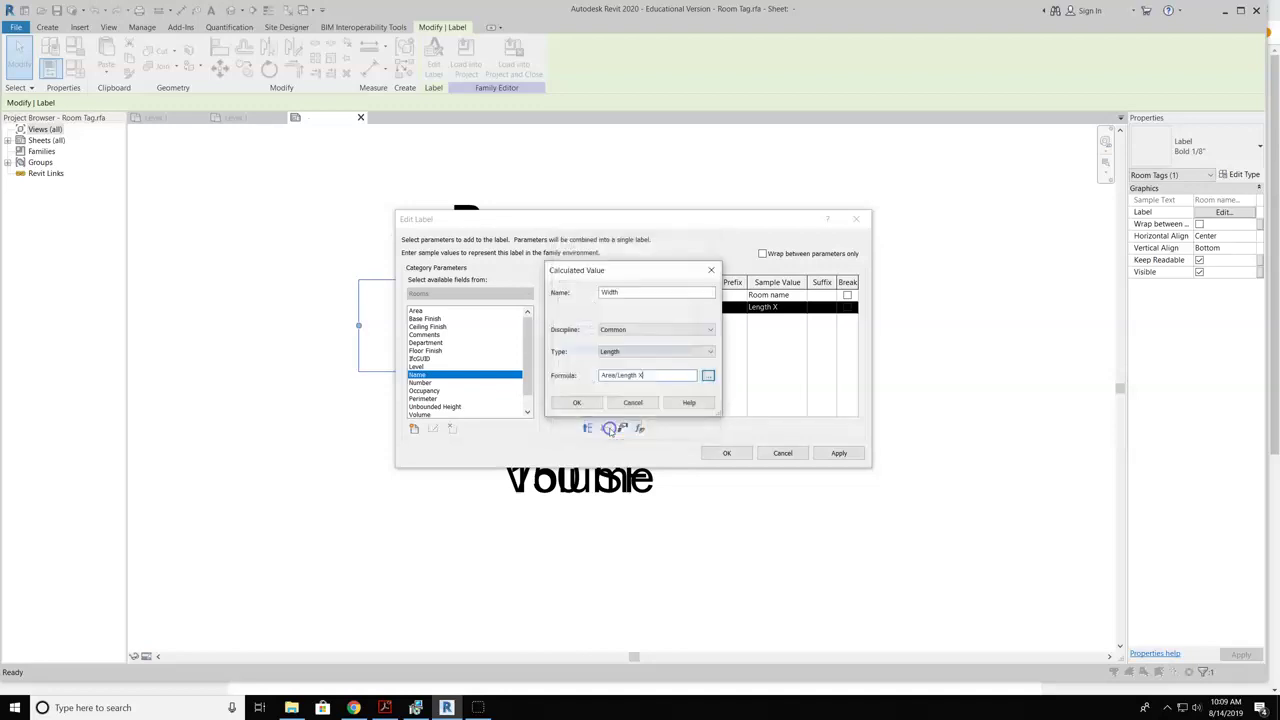
click(578, 402)
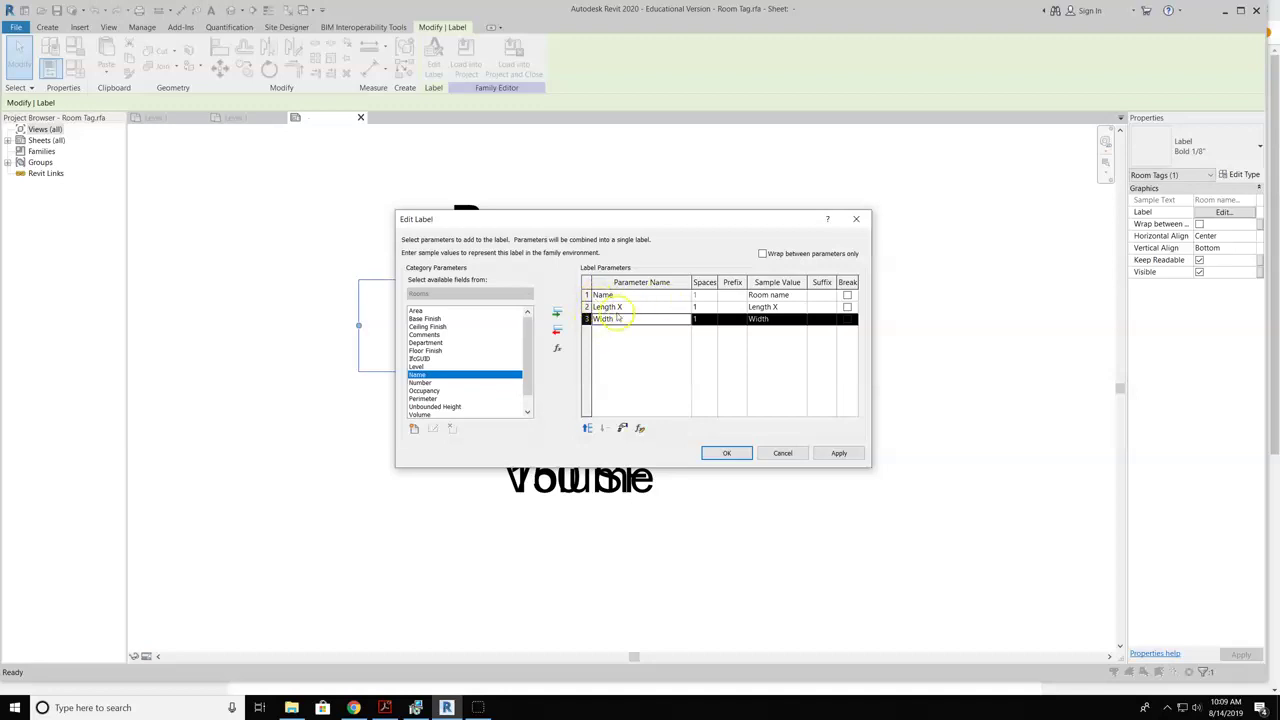
Remove the Name parameter from the label, keeping Length X and Width
click(587, 295)
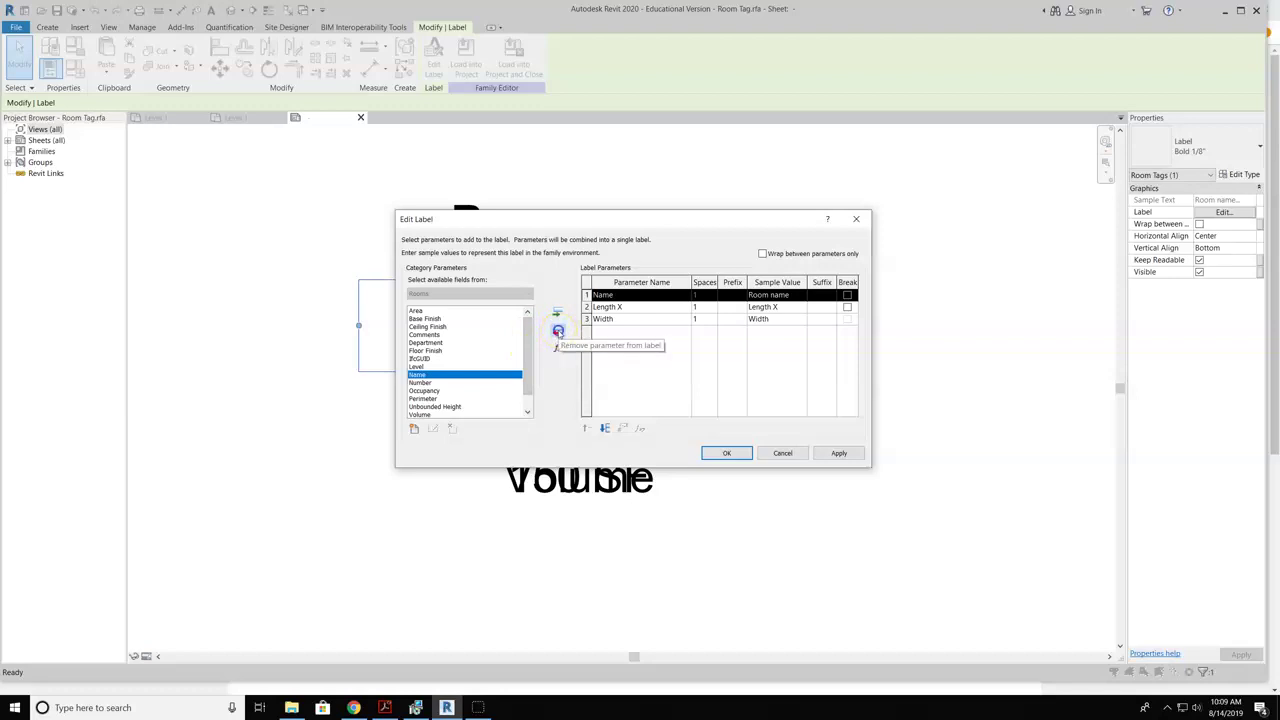
click(562, 334)
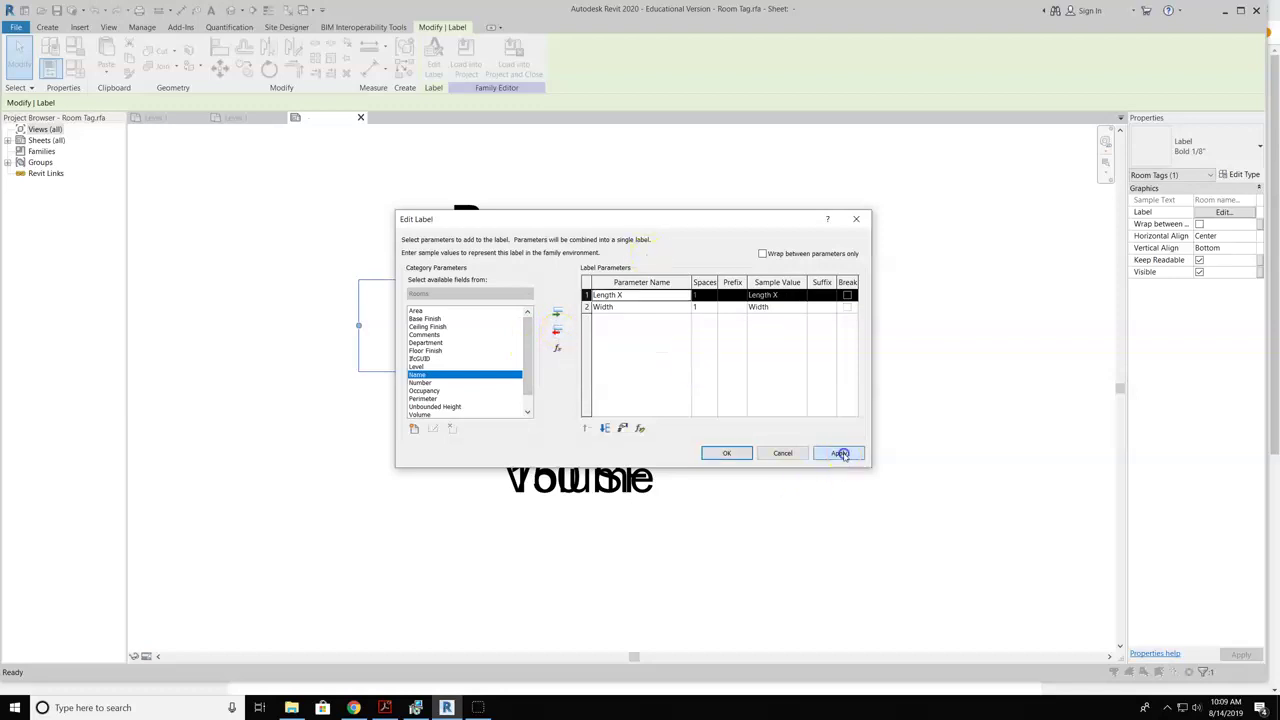
click(727, 453)
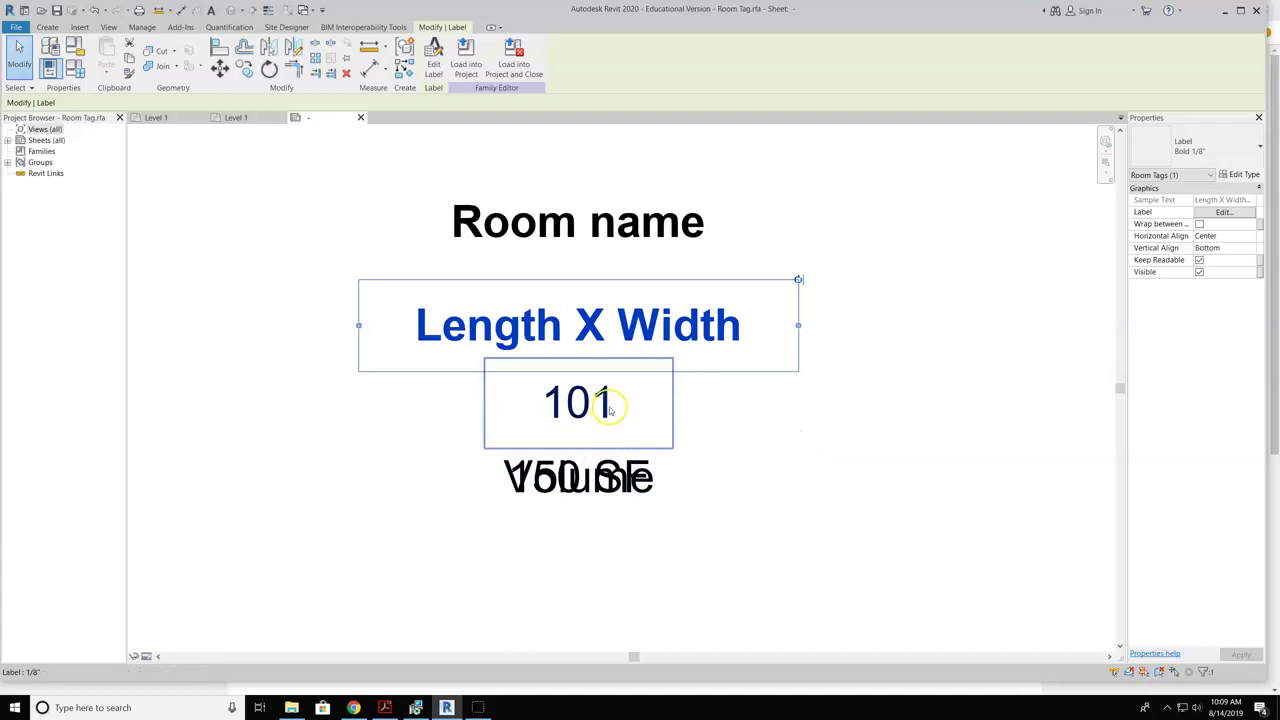
Load the room tag into Project1 and Project2, overwriting the existing version
click(472, 68)
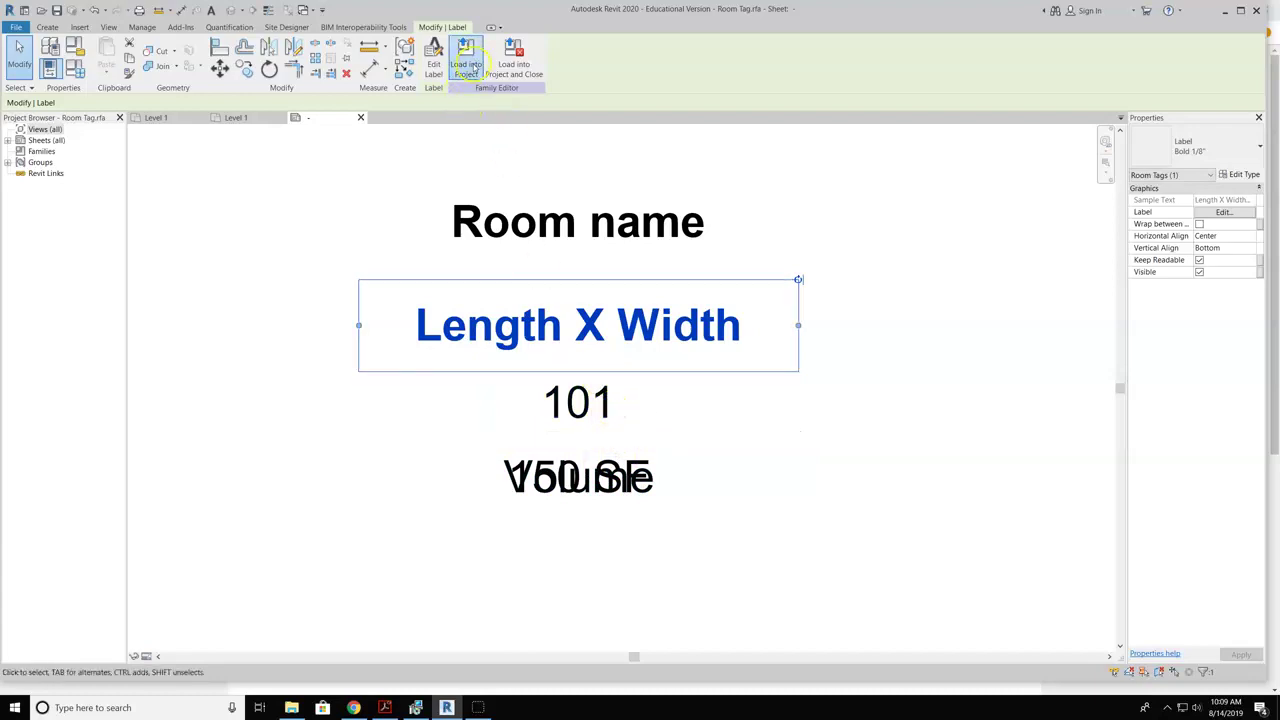
click(559, 291)
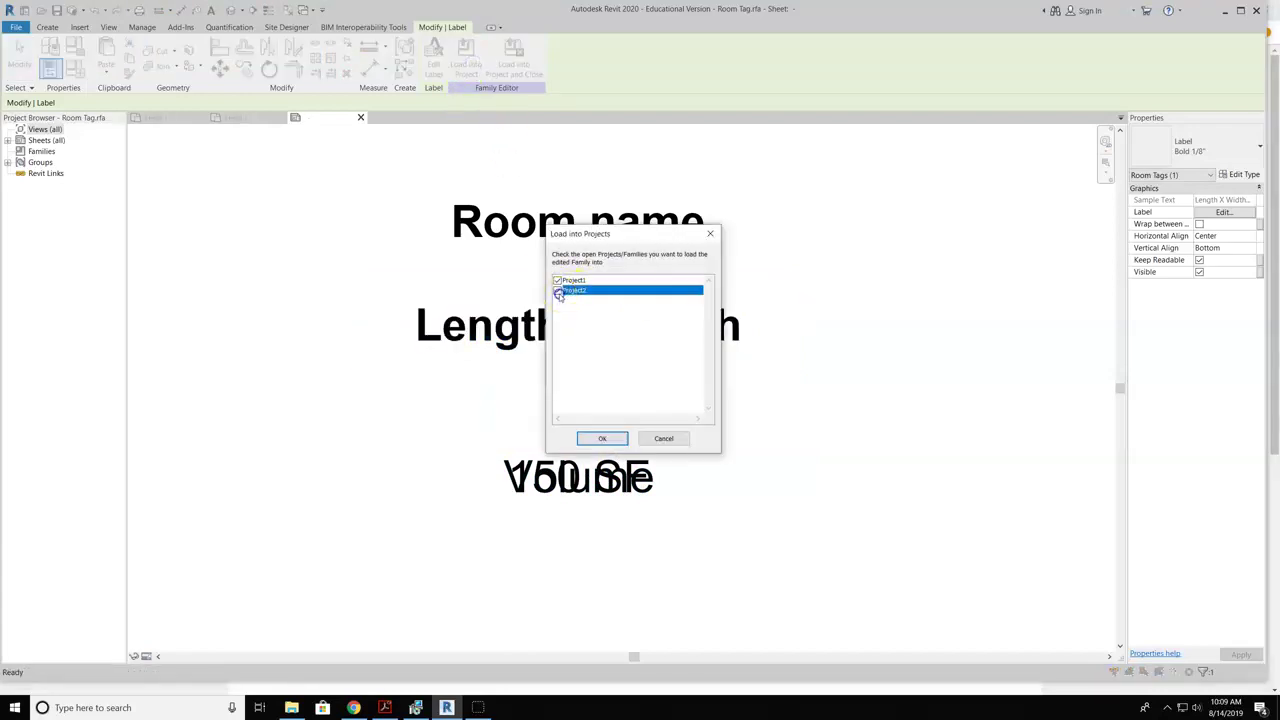
click(603, 438)
click(572, 318)
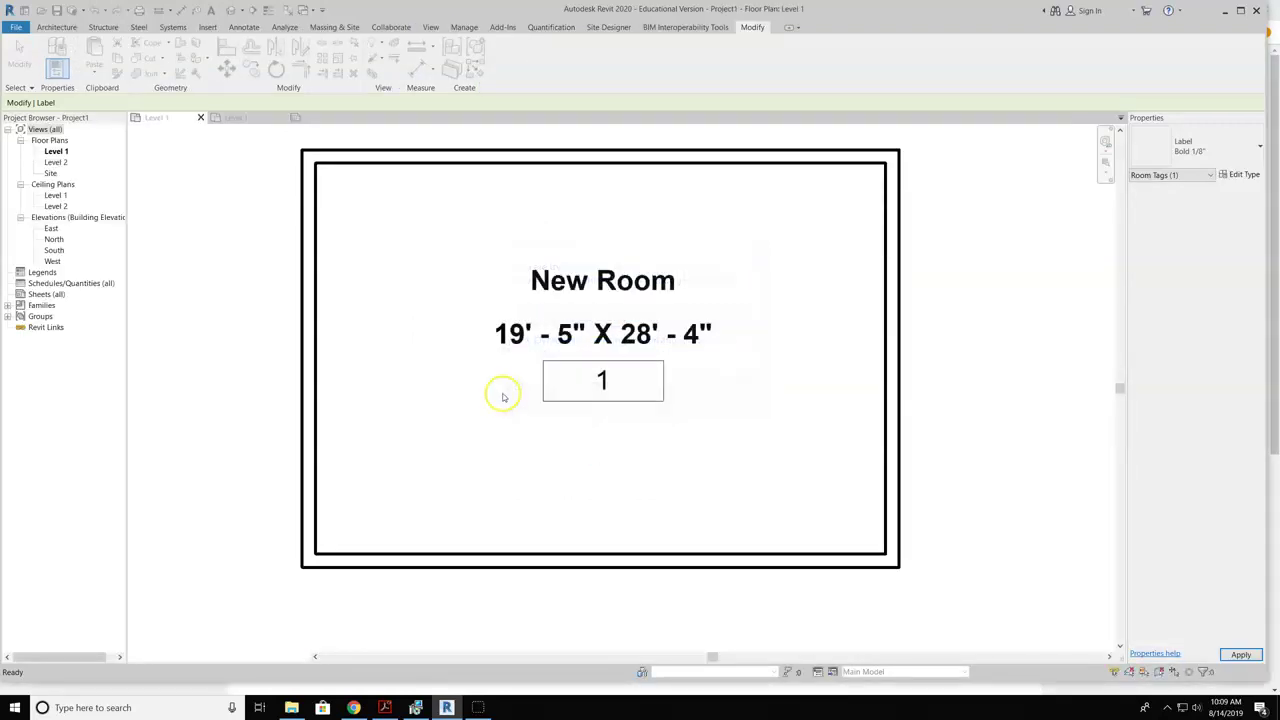
click(566, 318)
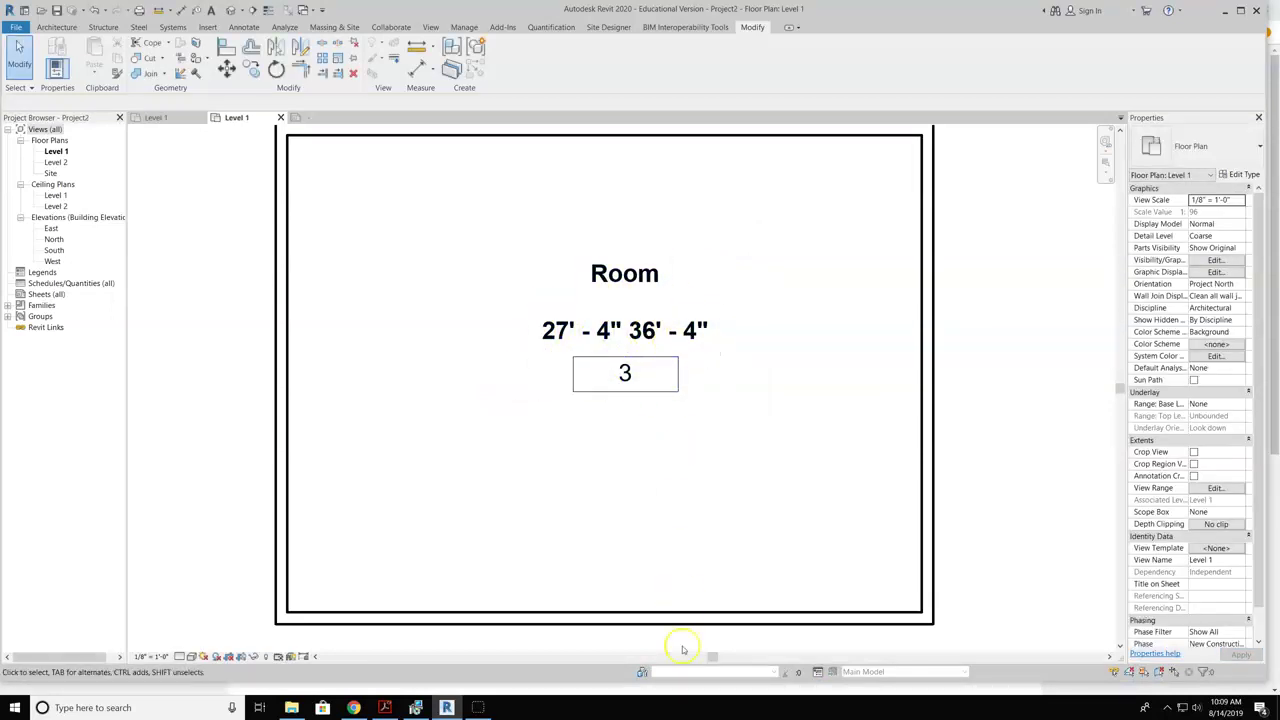
Move the bottom wall up and the right wall left, measuring between inner wall faces
drag(678, 614, 672, 467)
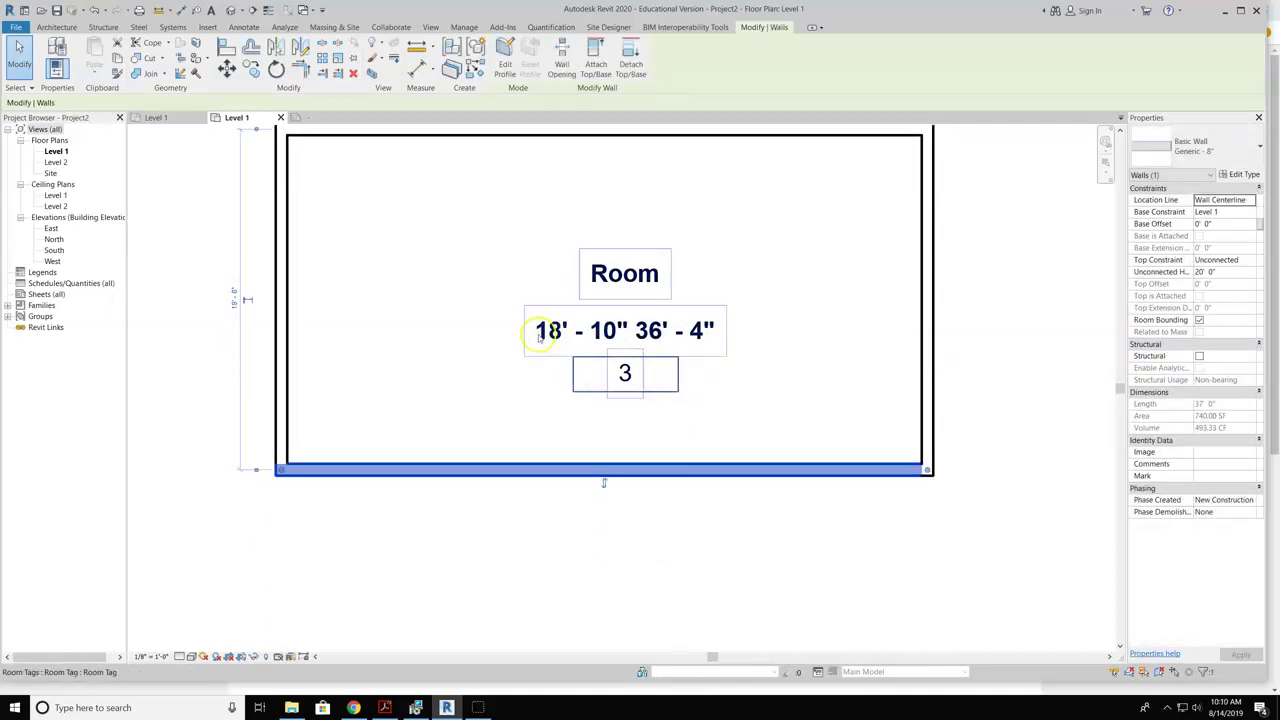
click(931, 283)
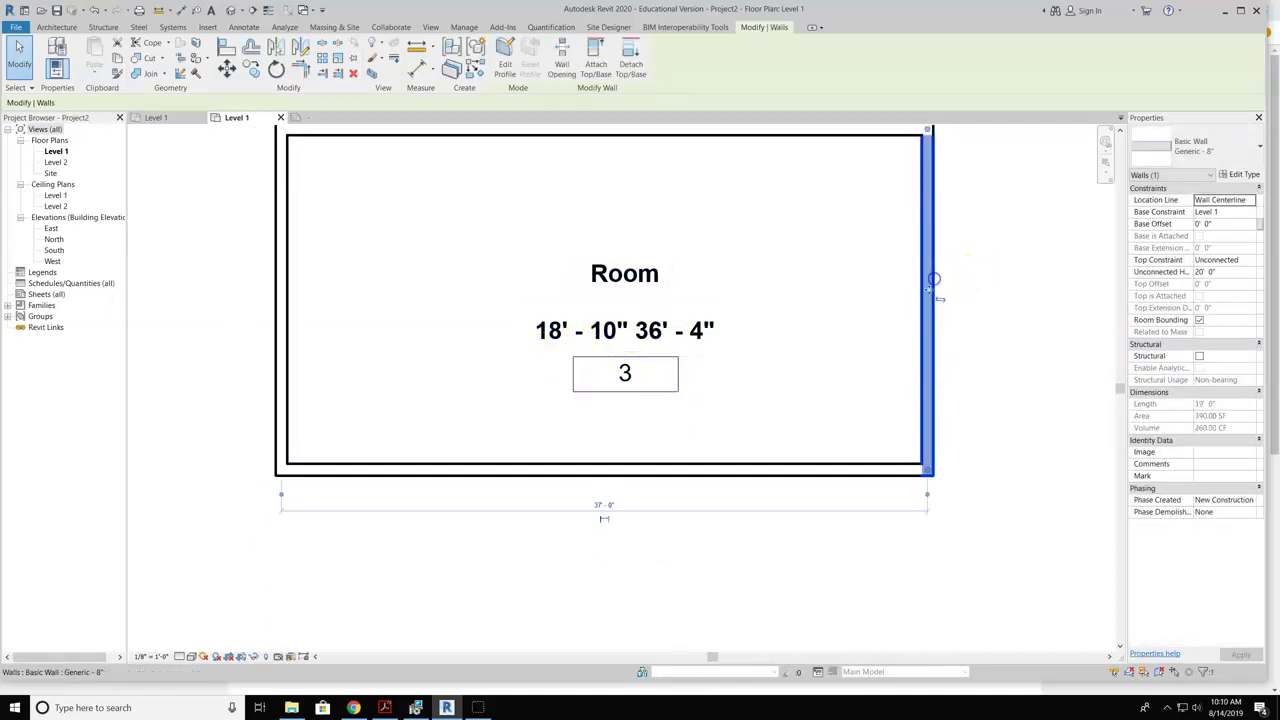
drag(909, 286, 813, 287)
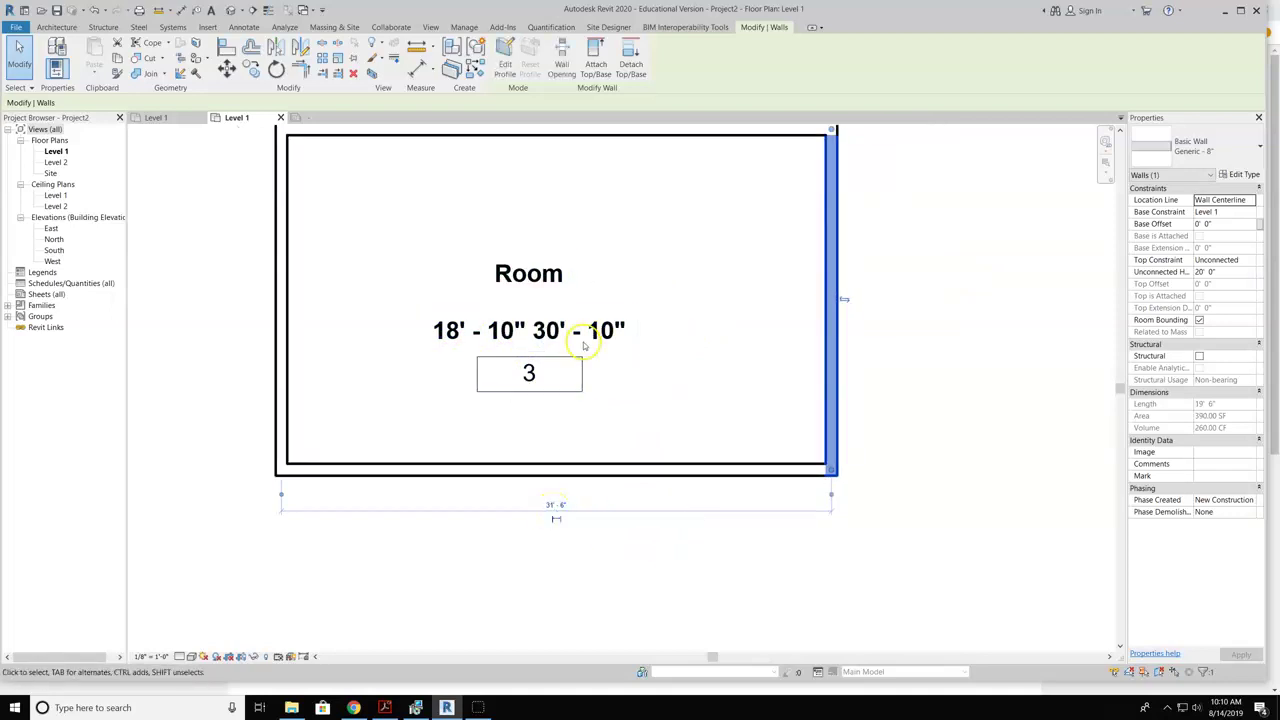
click(832, 494)
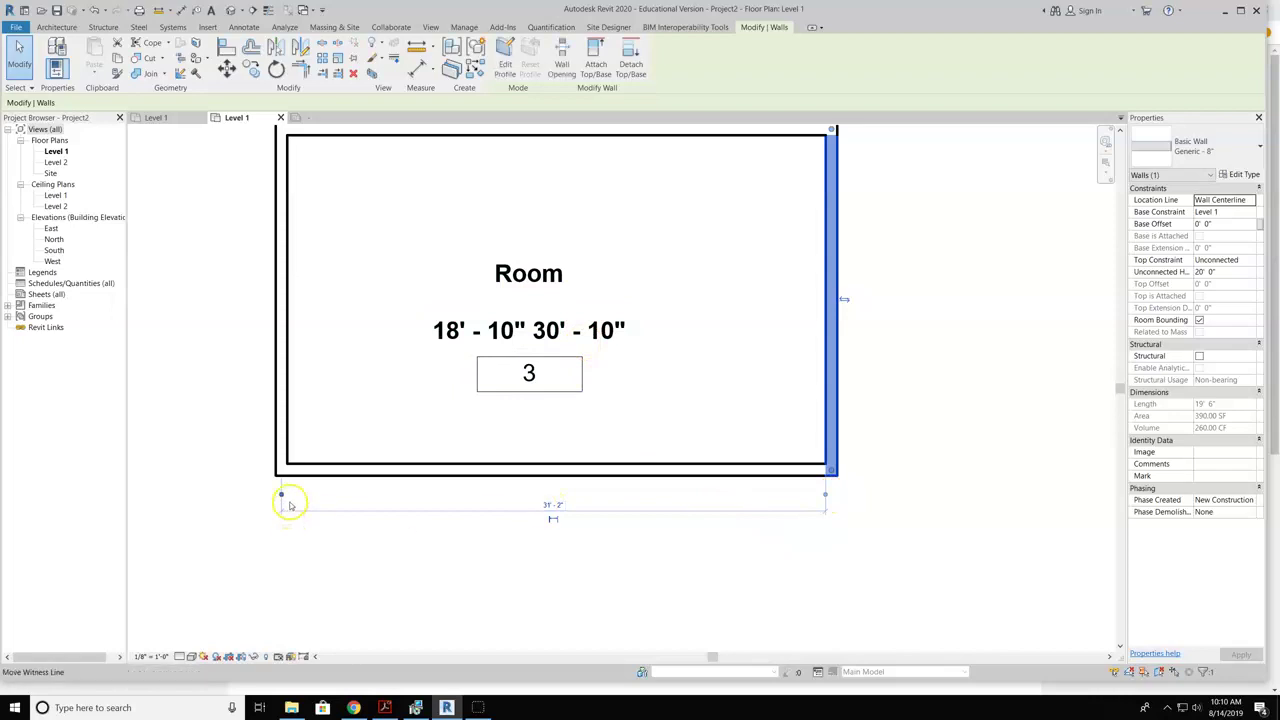
click(284, 496)
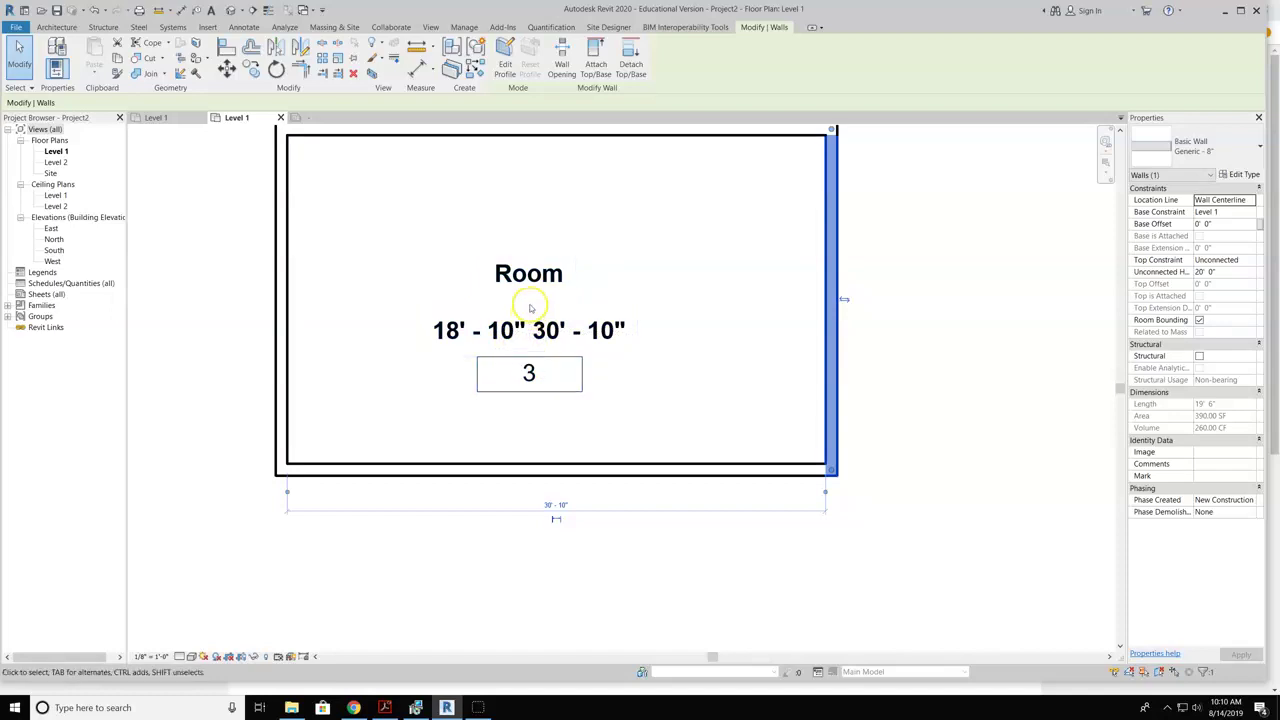
click(531, 330)
Edit the room tag family and add an X suffix to Length X in the label
click(507, 68)
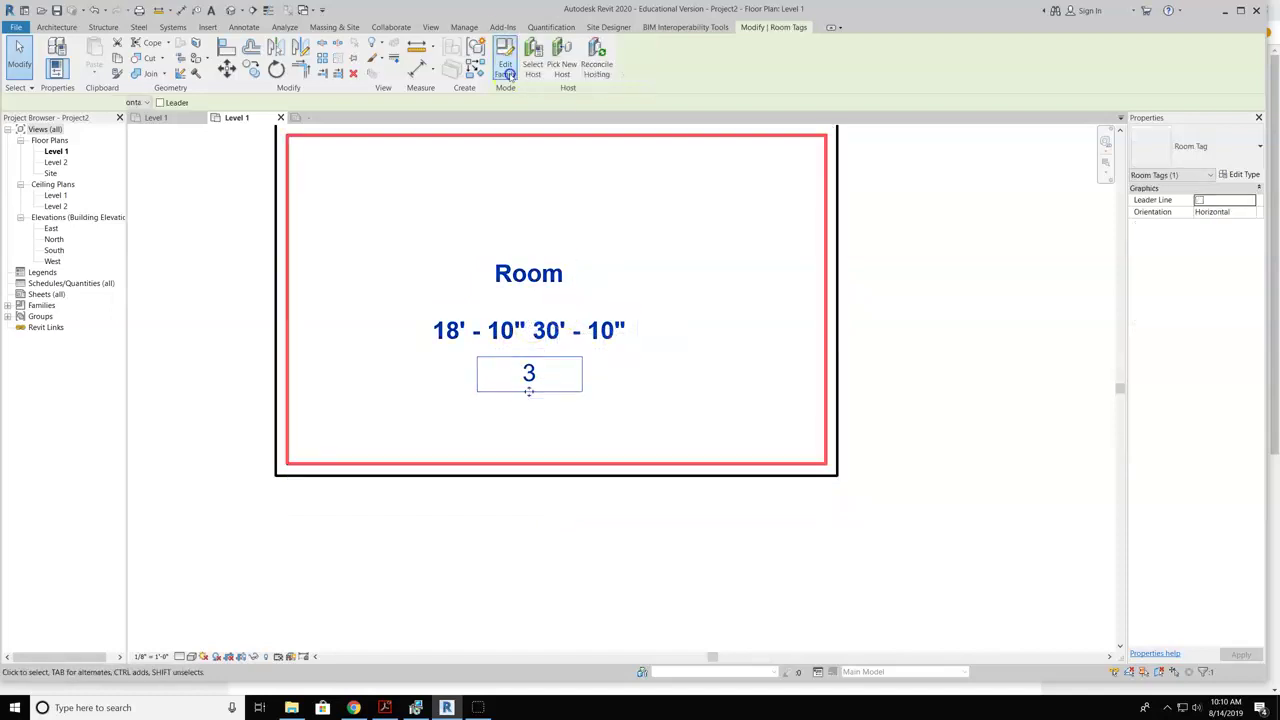
click(560, 333)
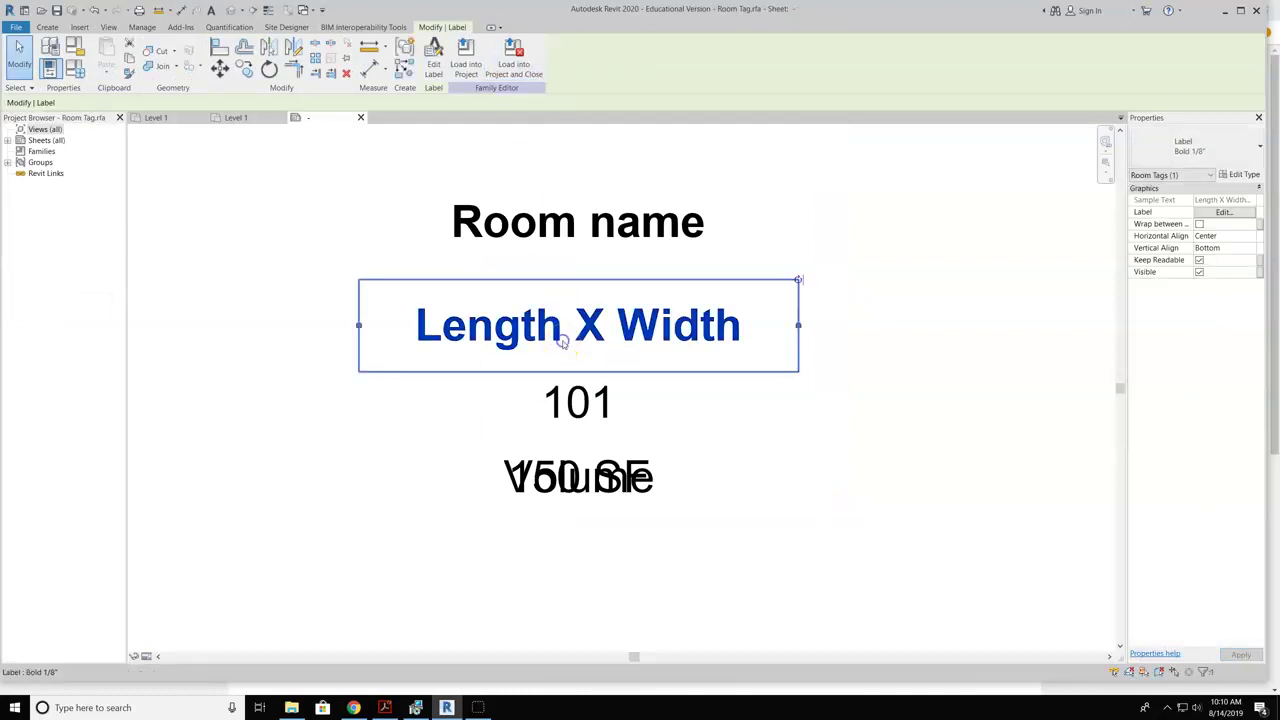
click(436, 52)
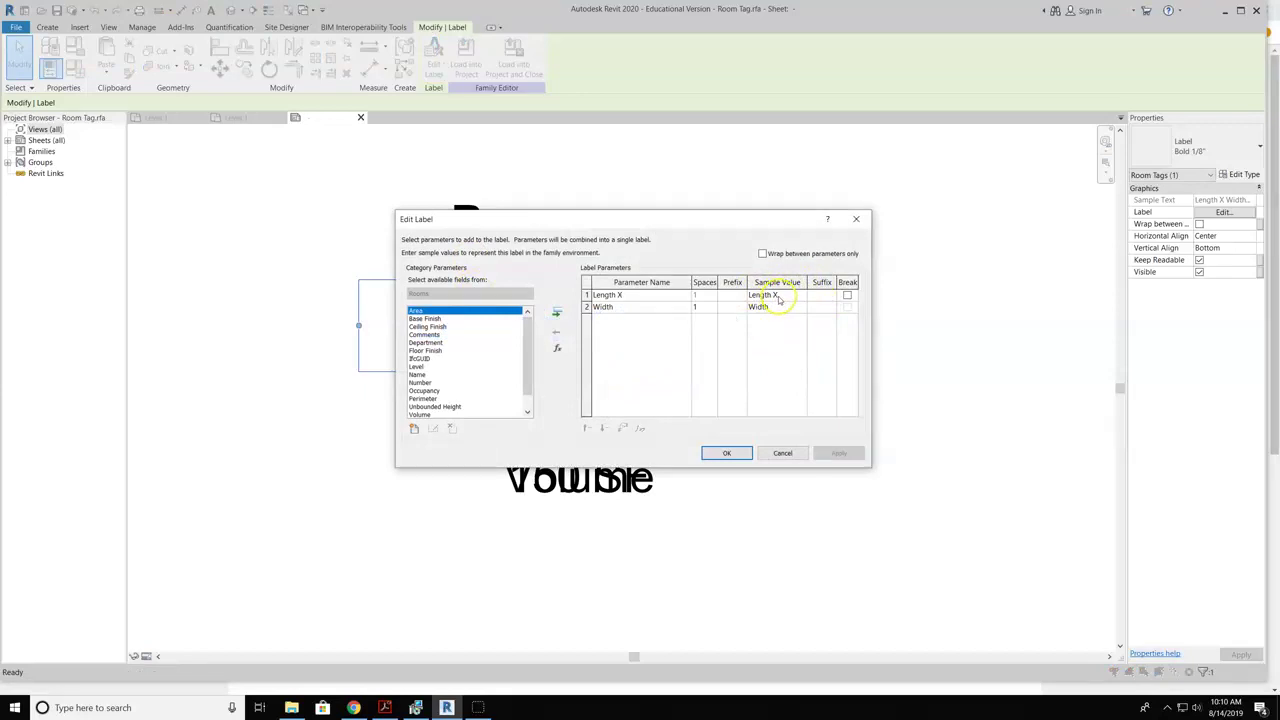
click(828, 297)
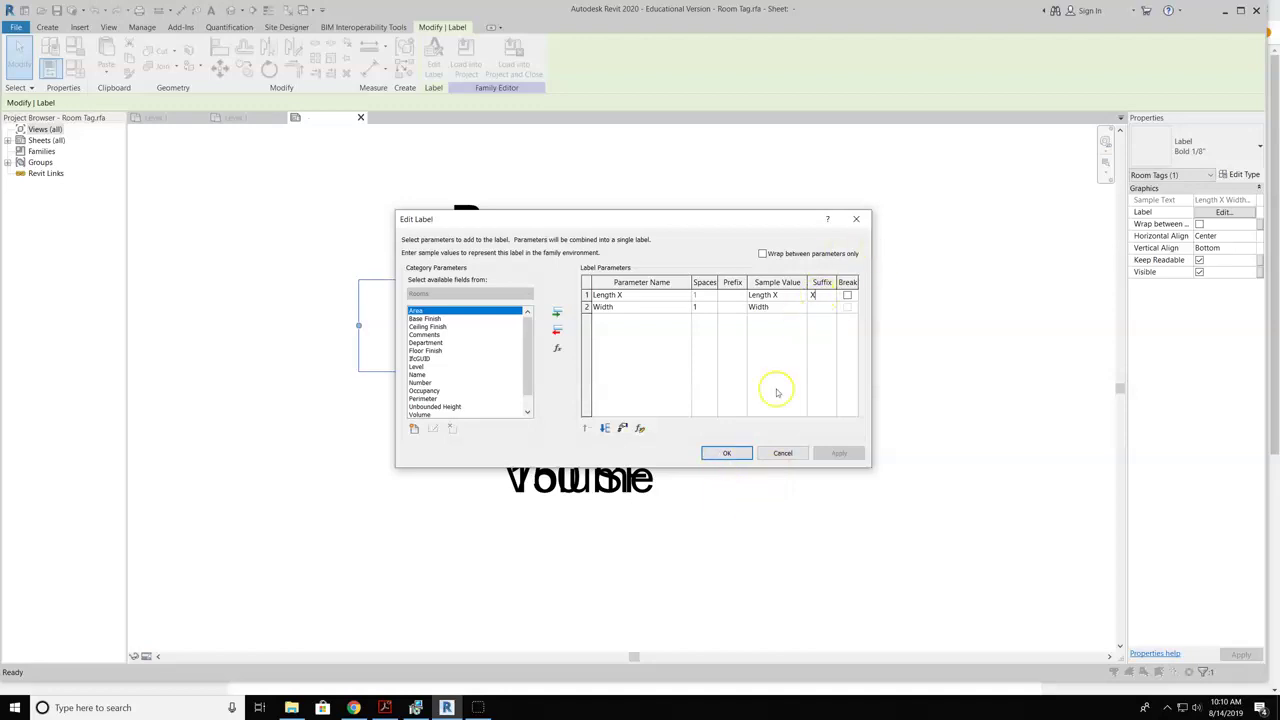
click(725, 455)
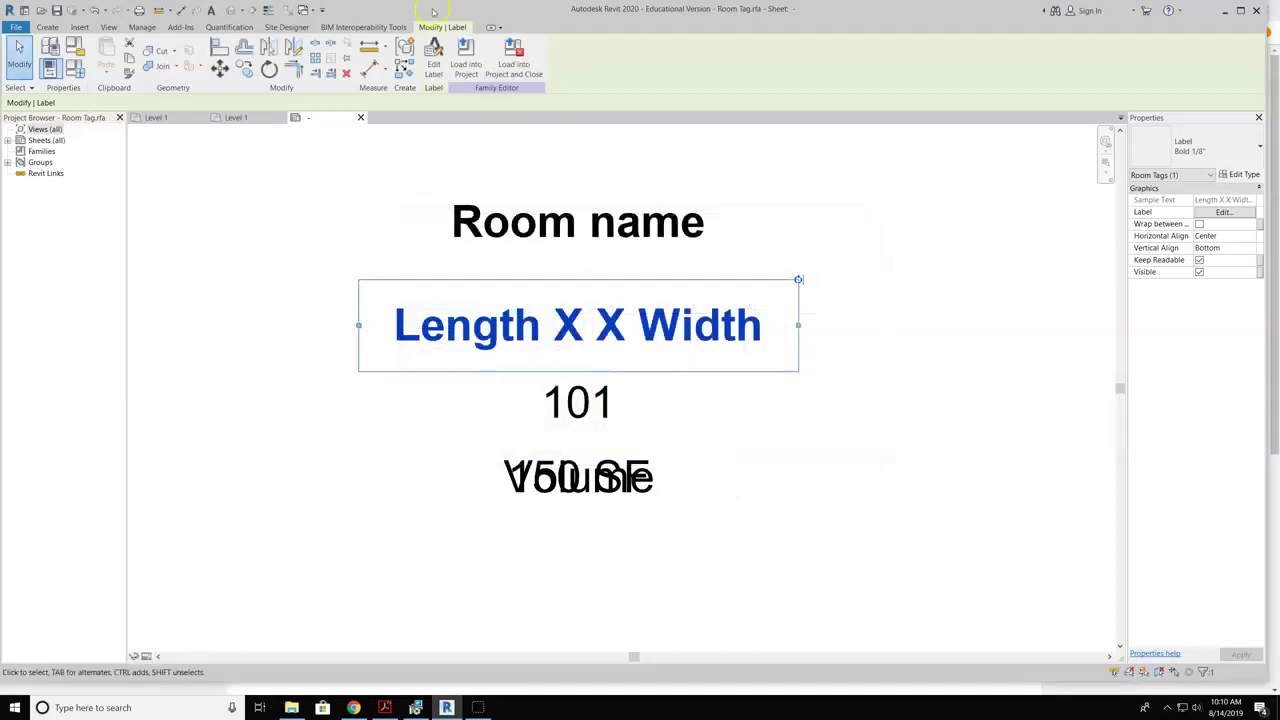
Reload the tag into Project1 and Project2, overwriting the existing version in each
click(466, 62)
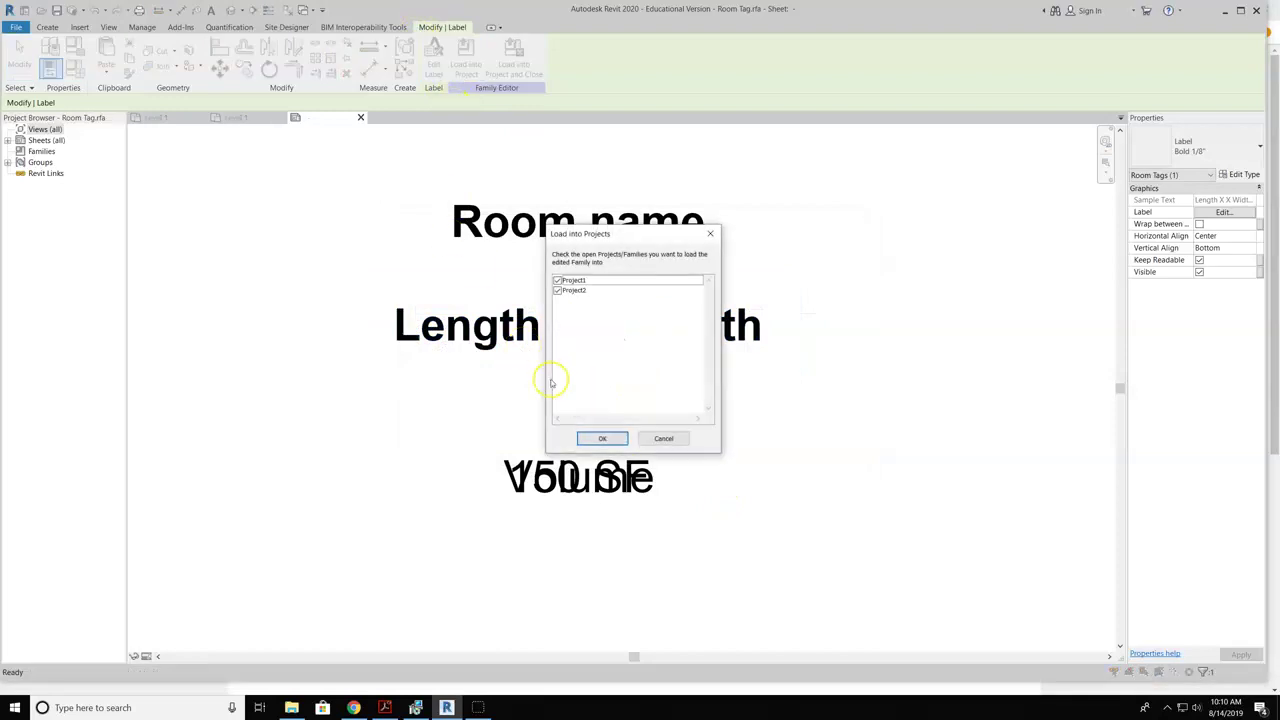
click(602, 440)
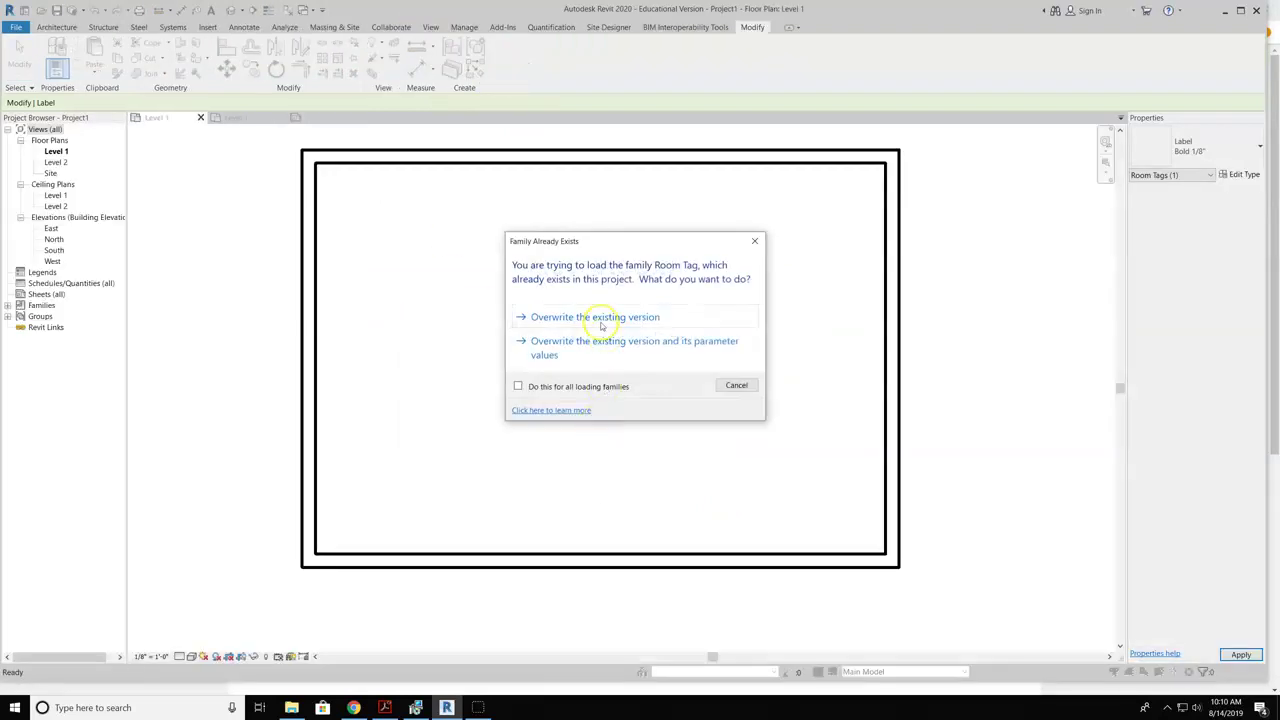
click(598, 318)
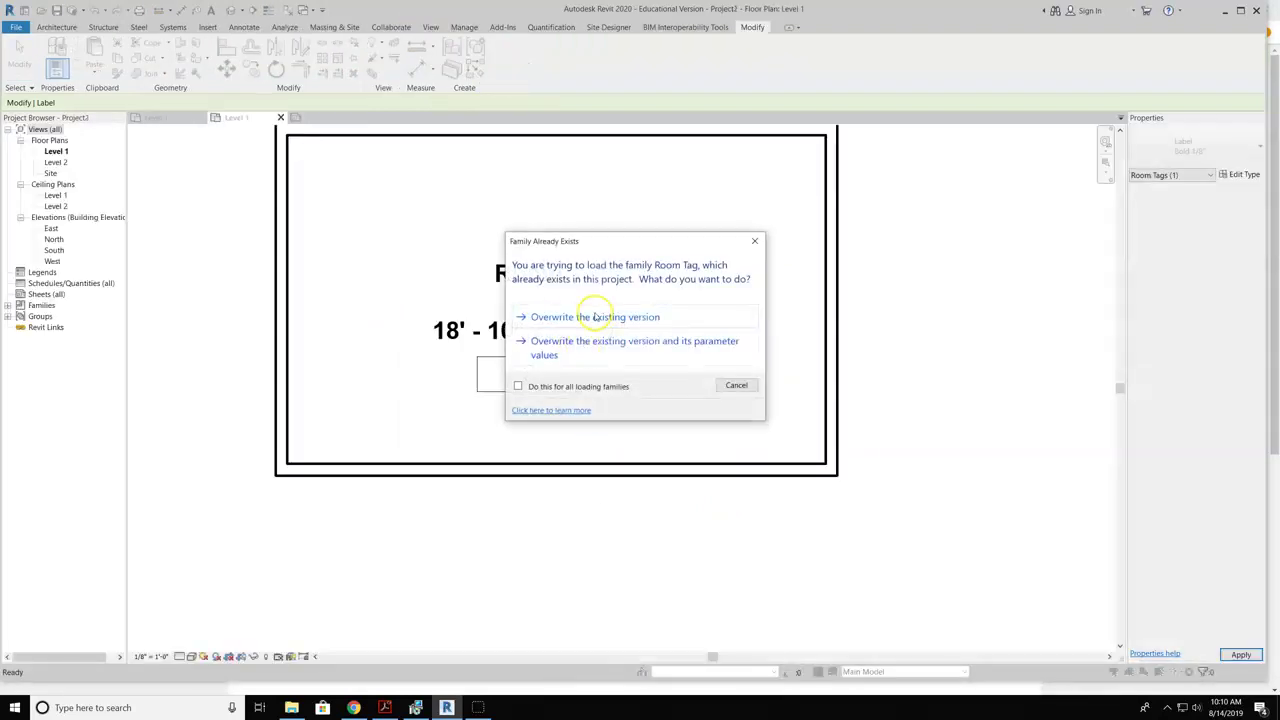
click(594, 314)
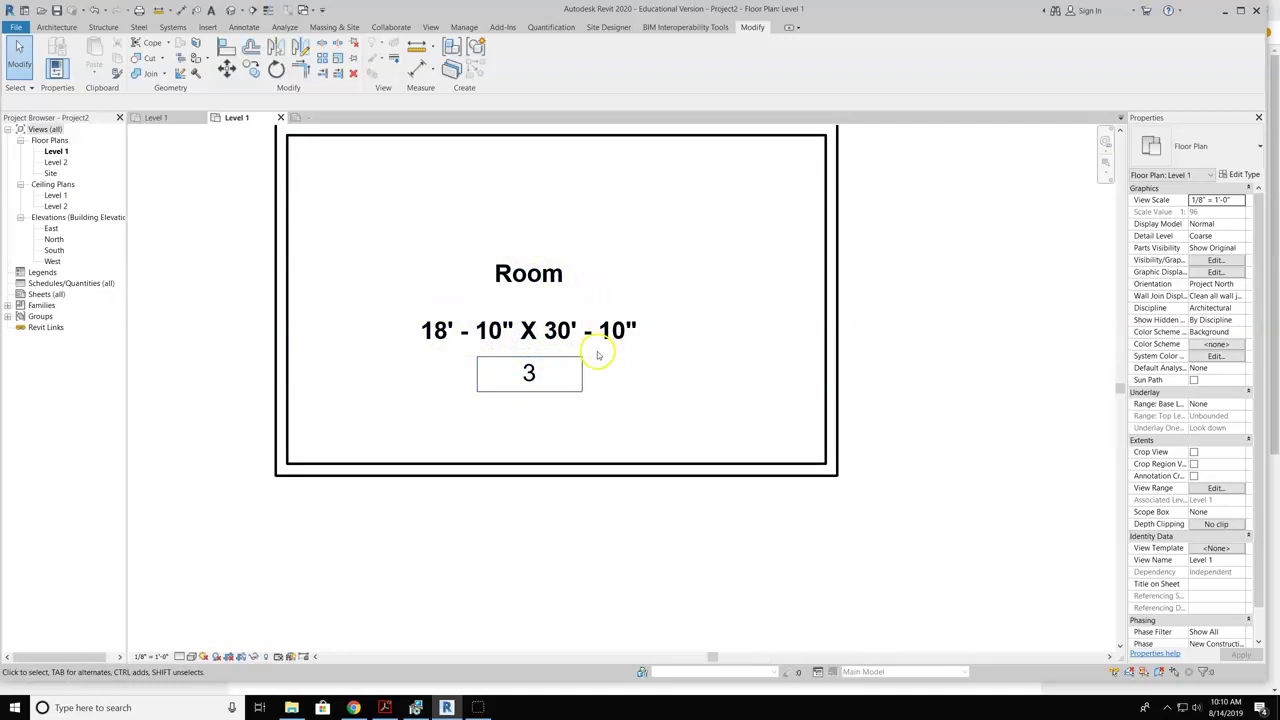
Rename the room to 'New Room' by editing the name label in its tag
click(541, 277)
click(541, 279)
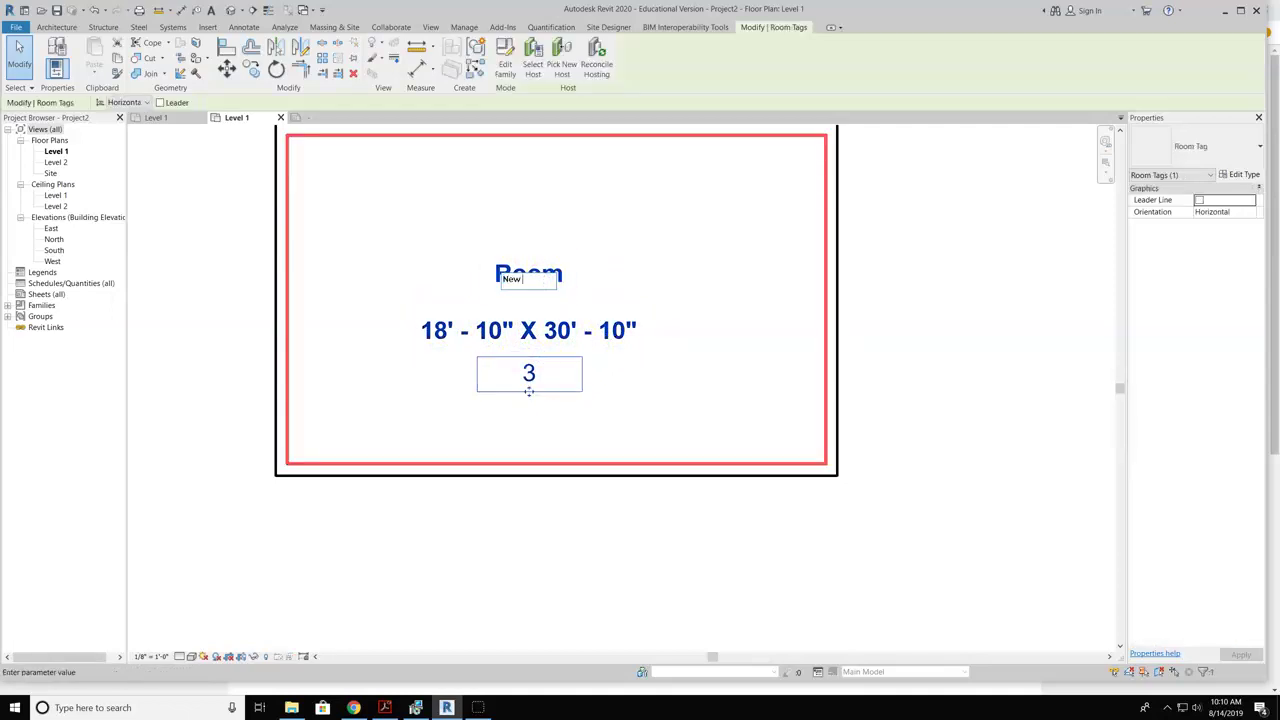
text(New Room)
click(686, 233)
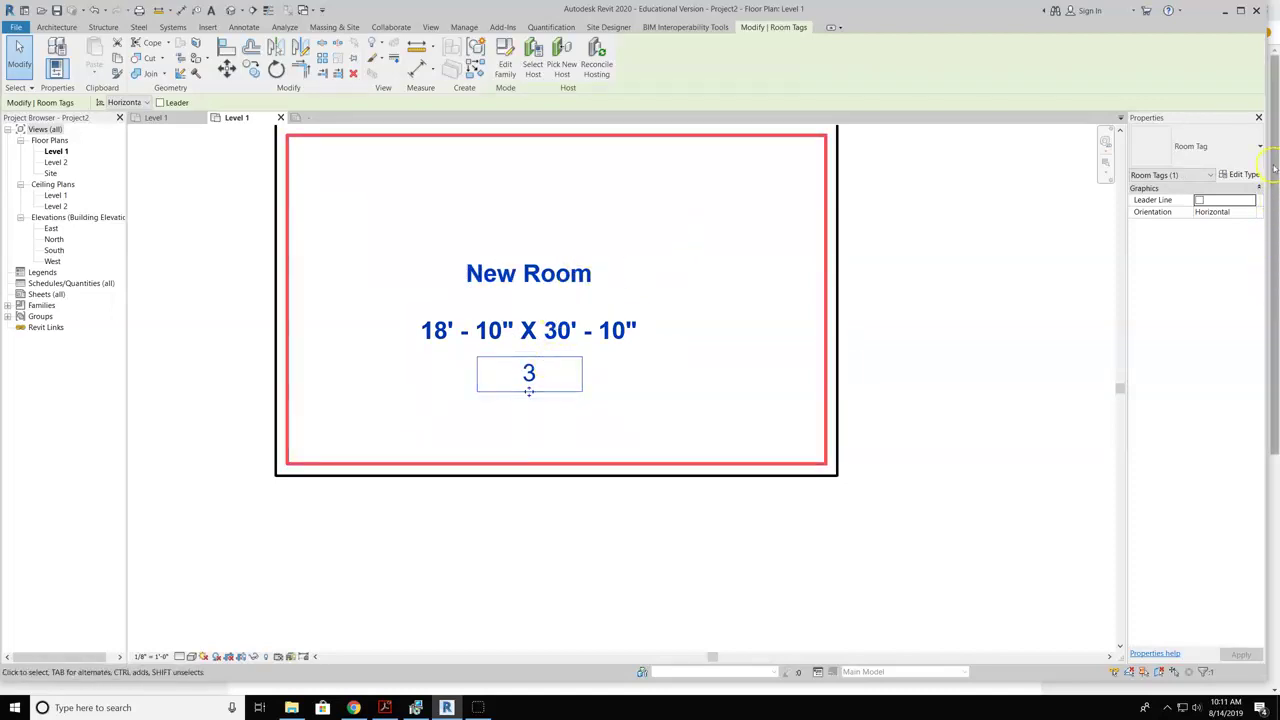
Check the room tag's type properties unchanged, then re-centre the plan and deselect the tag
click(1242, 174)
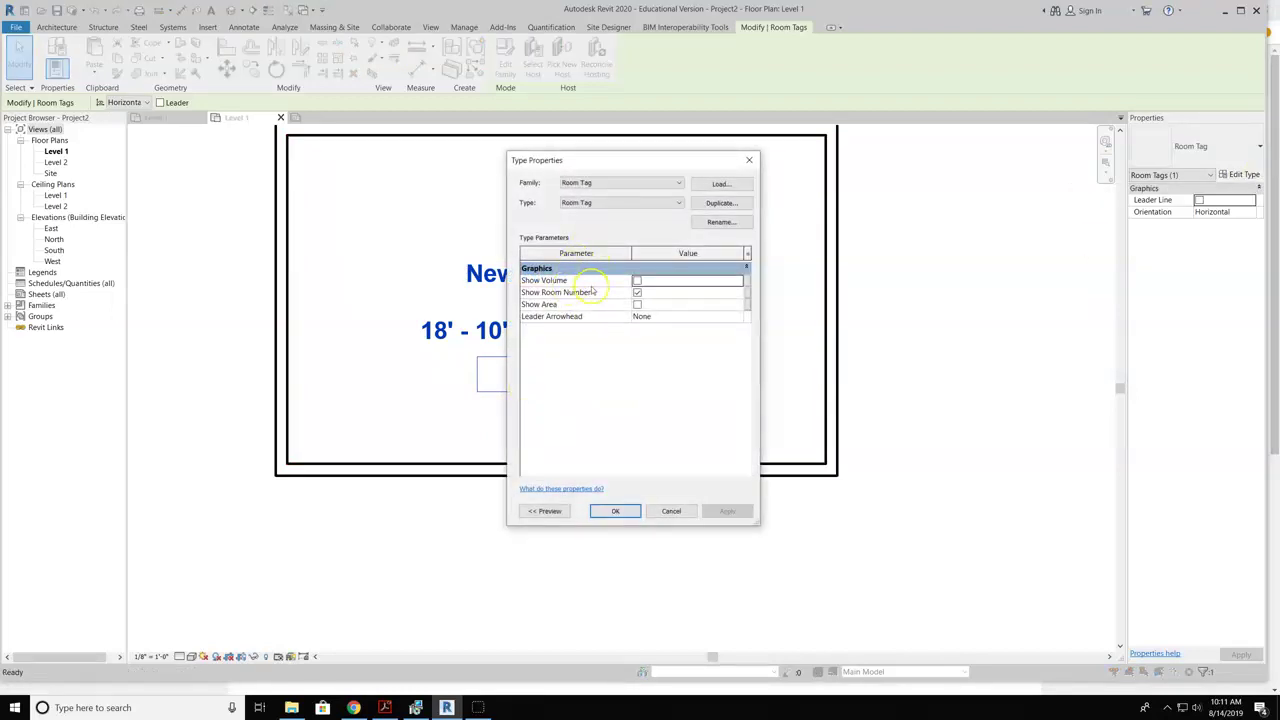
click(615, 511)
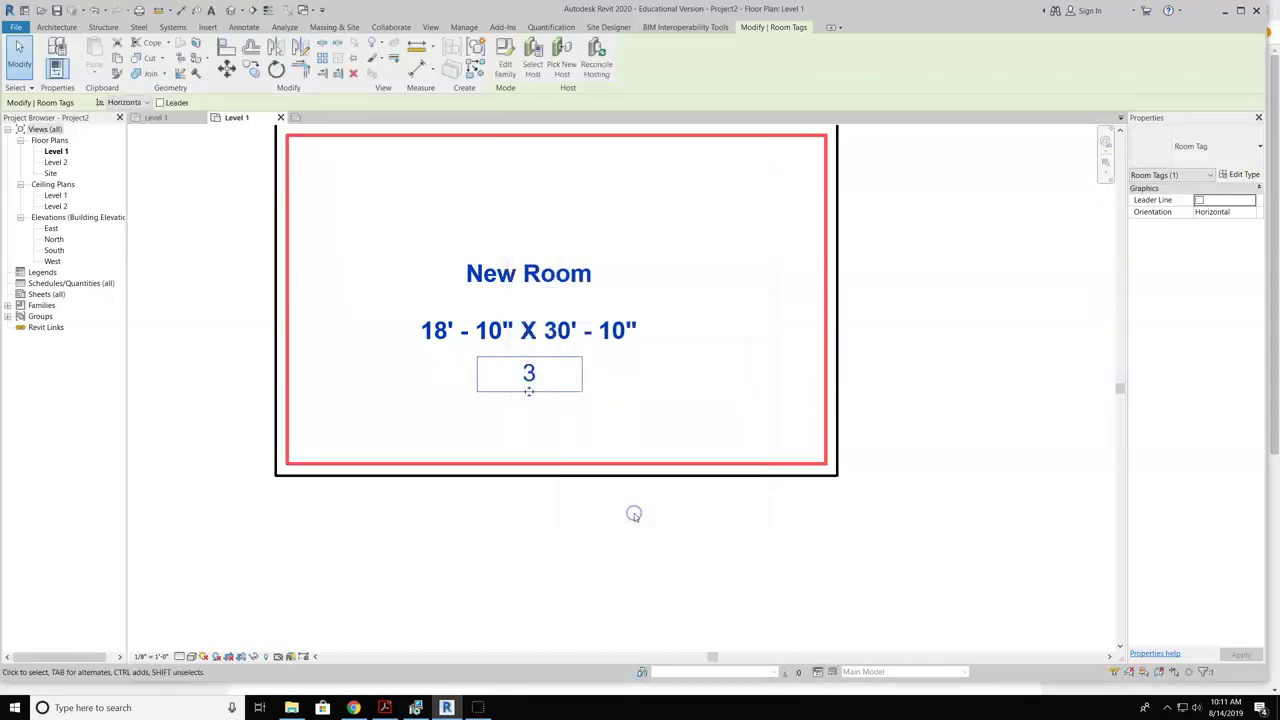
middle_drag(641, 364, 708, 428)
scroll(550, 395, up, 2)
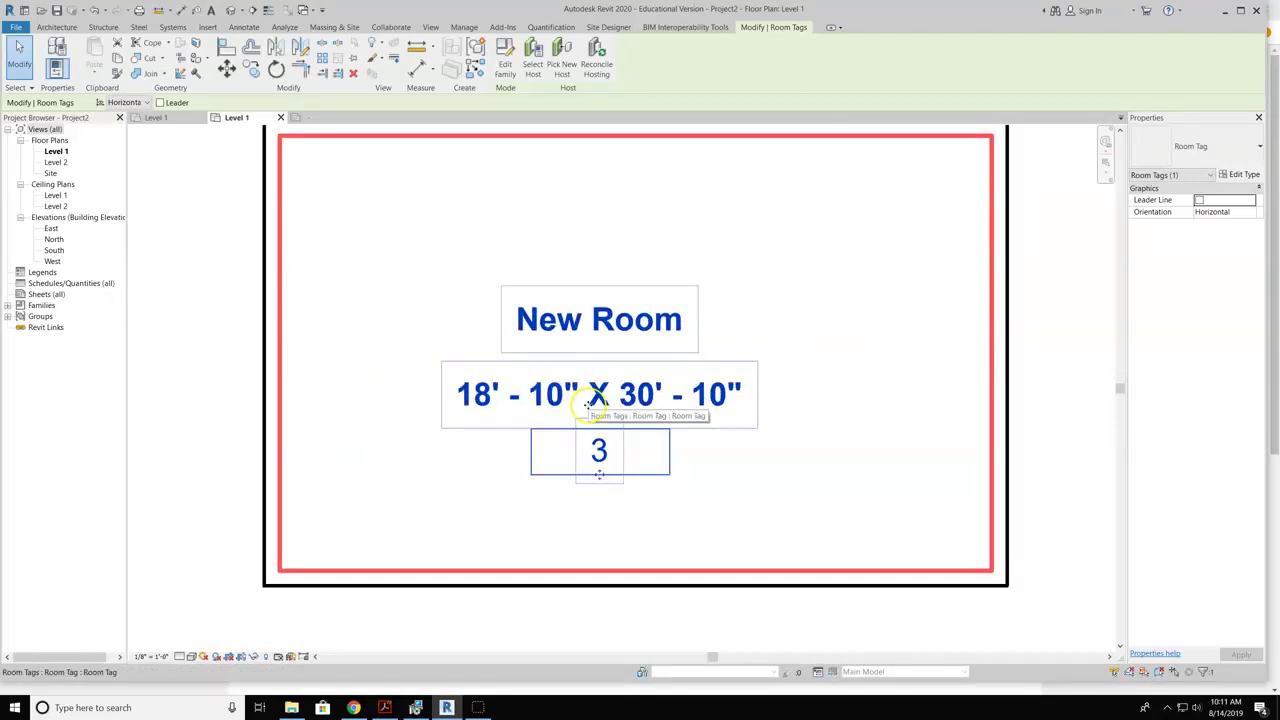
scroll(586, 382, down, 2)
click(786, 437)
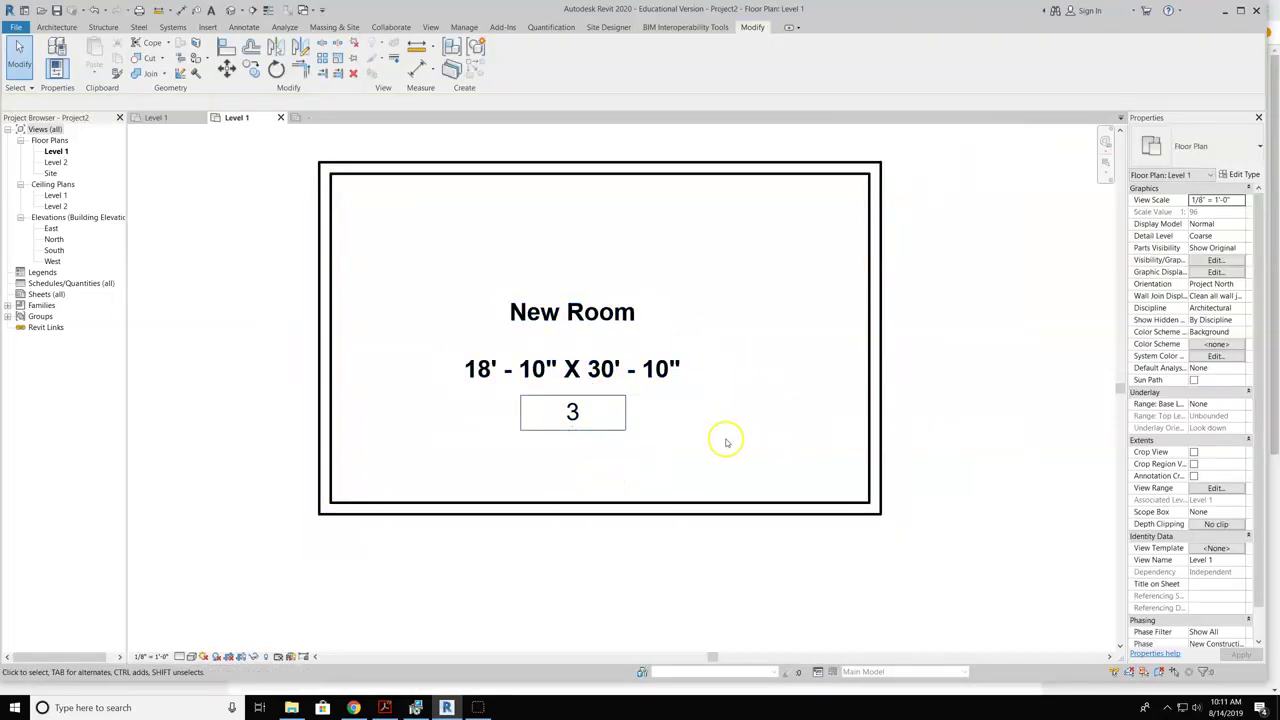